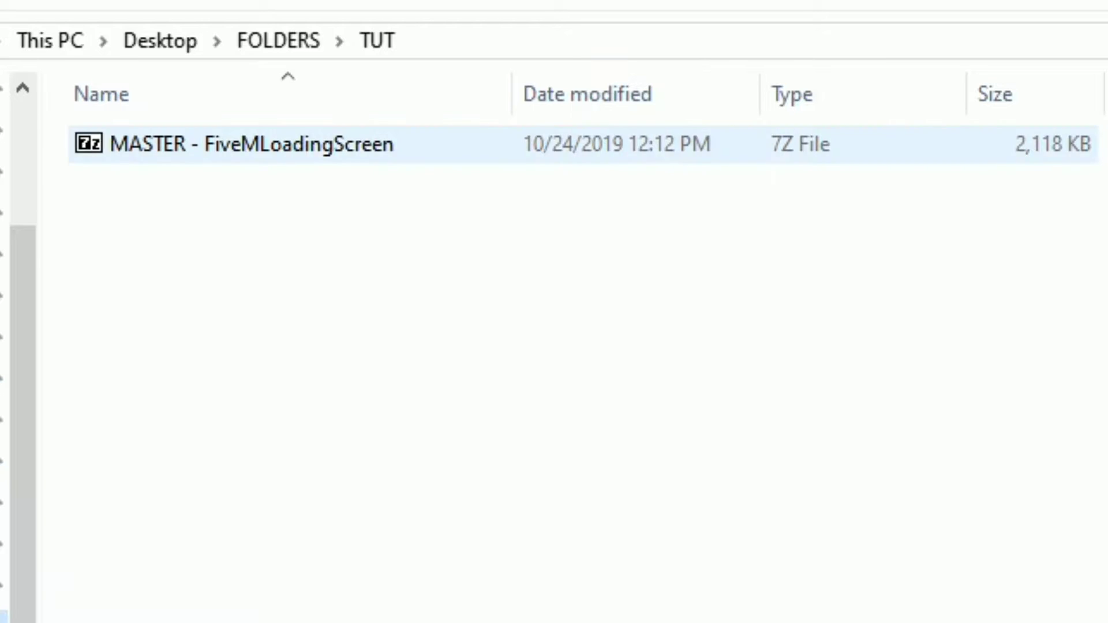
Extract the MASTER - FiveMLoadingScreen archive with 7-Zip into a folder of the same name.
{"action": "left_click", "coordinate": [251, 144]}
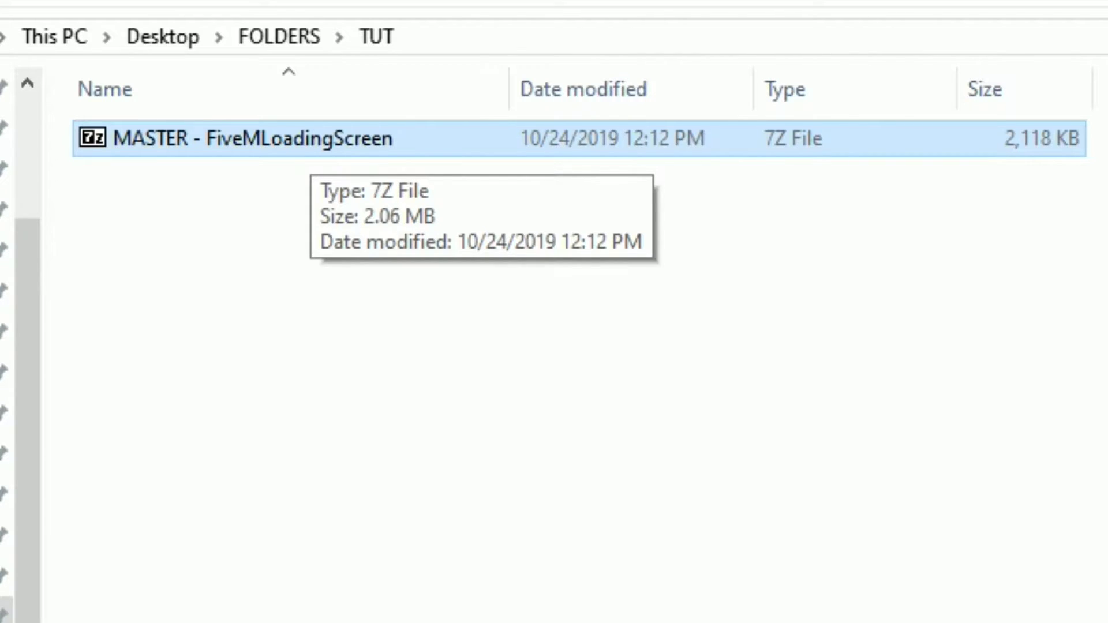
{"action": "right_click", "coordinate": [332, 140]}
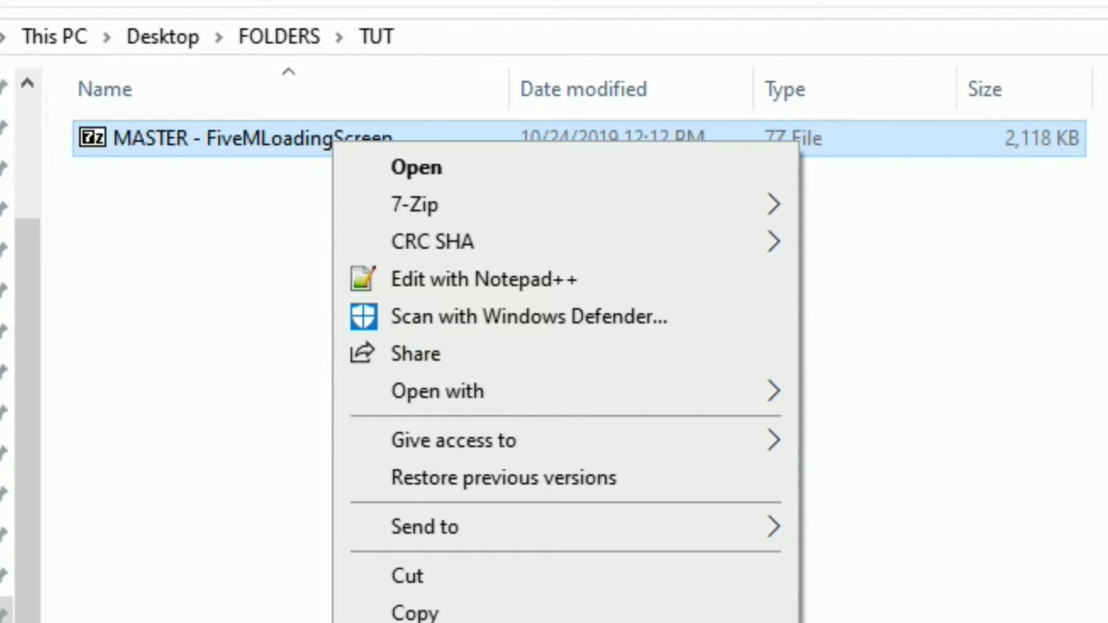
{"action": "mouse_move", "coordinate": [416, 205]}
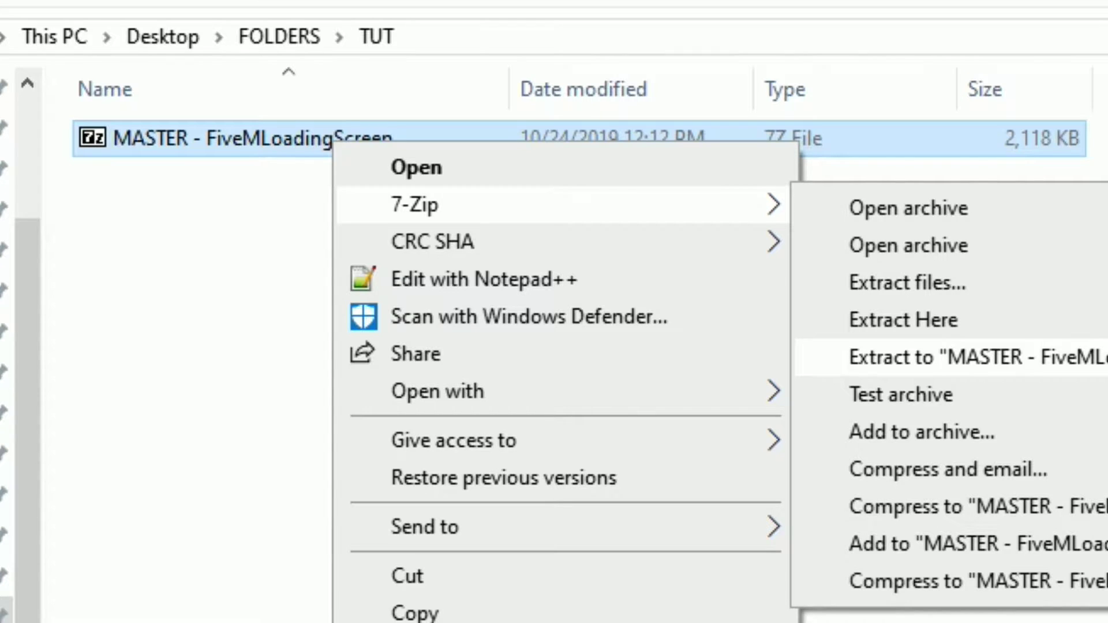
{"action": "left_click", "coordinate": [923, 356]}
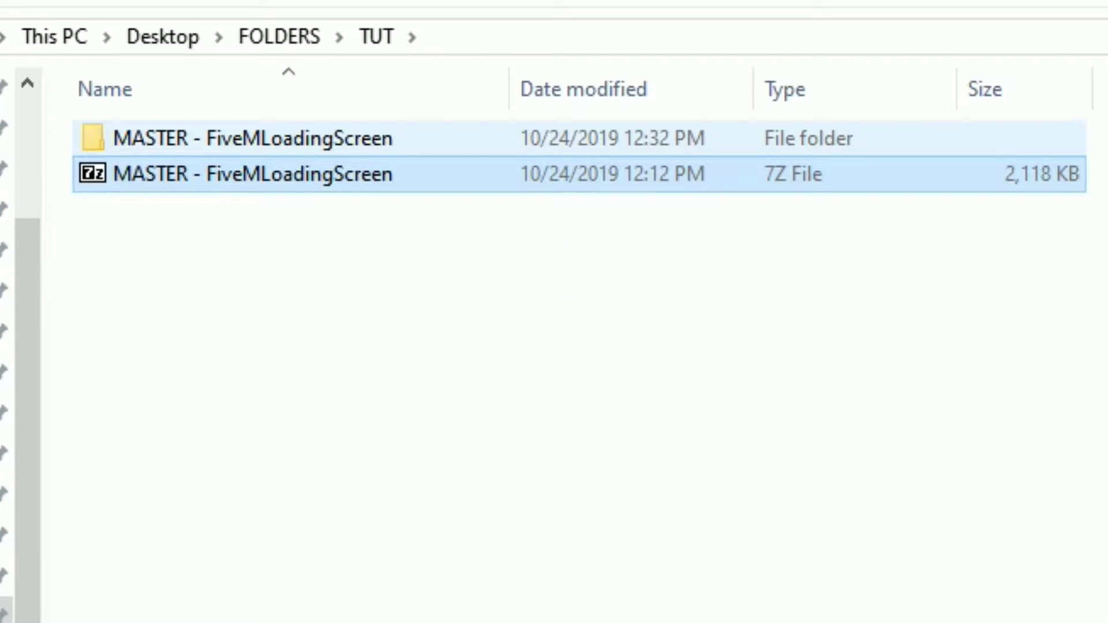
Copy the loadingscreen folder from the extracted MASTER - FiveMLoadingScreen folder into the FiveM resources folder on drive D.
{"action": "left_click", "coordinate": [428, 141]}
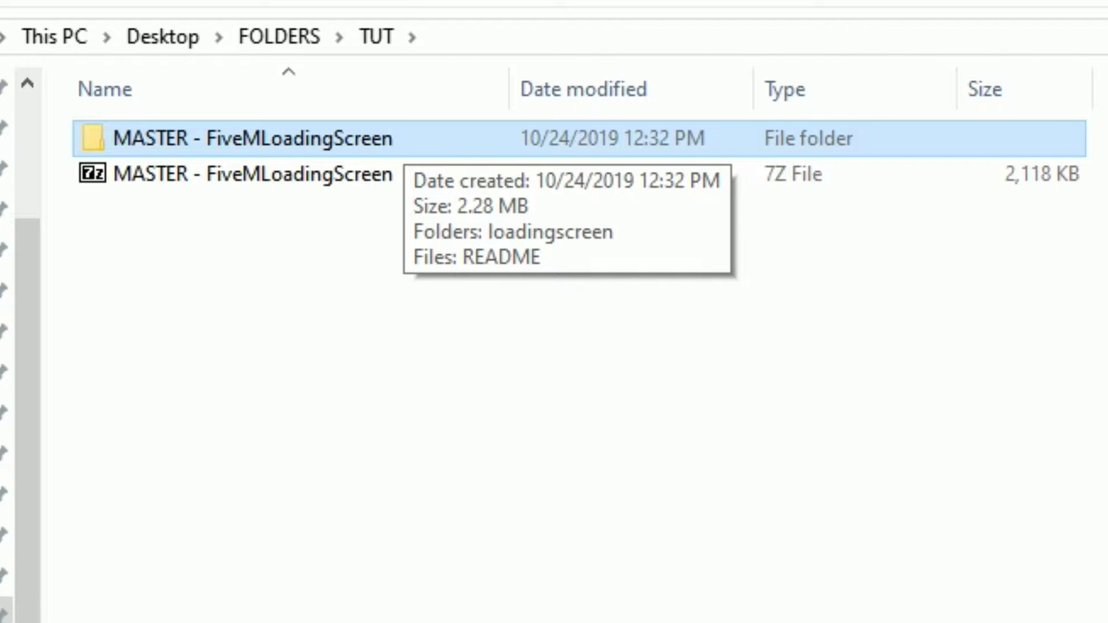
{"action": "key", "text": "Return"}
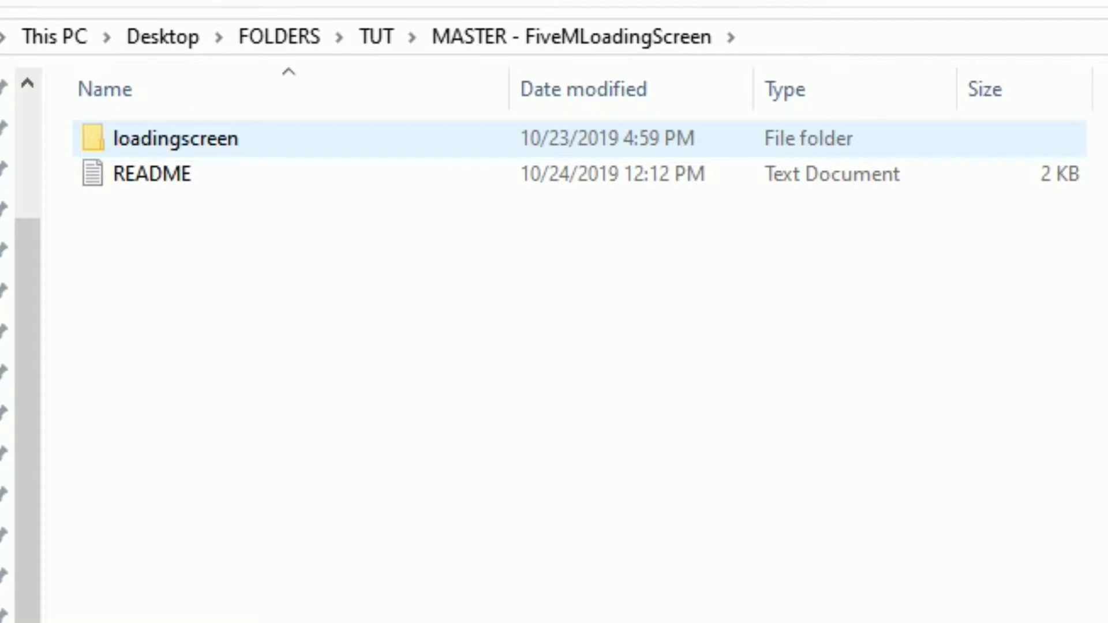
{"action": "left_click", "coordinate": [254, 175]}
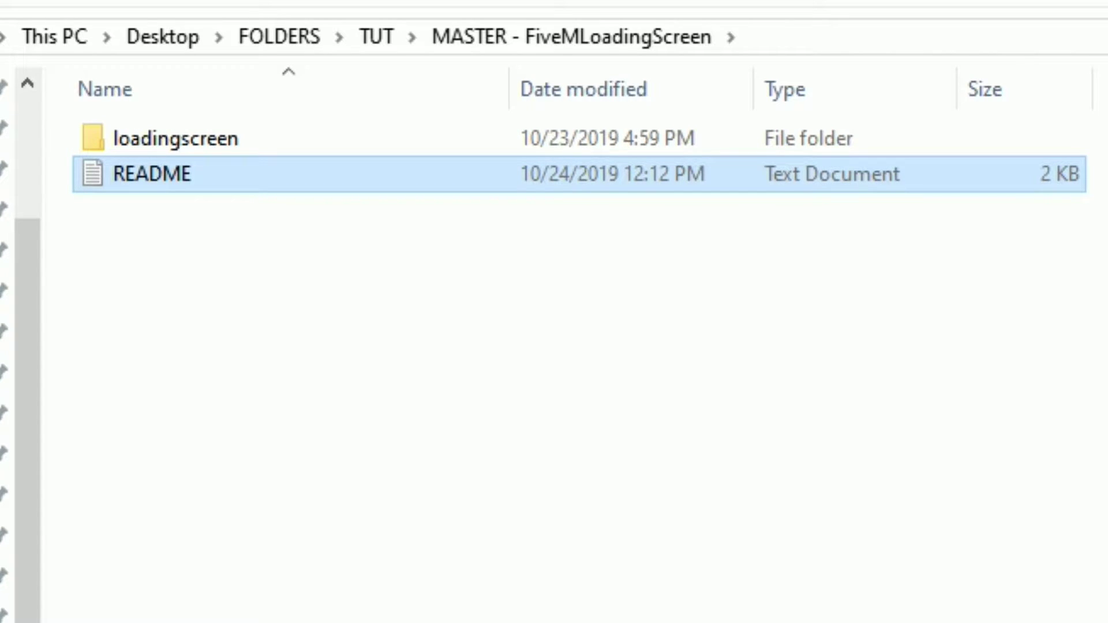
{"action": "left_click", "coordinate": [176, 138]}
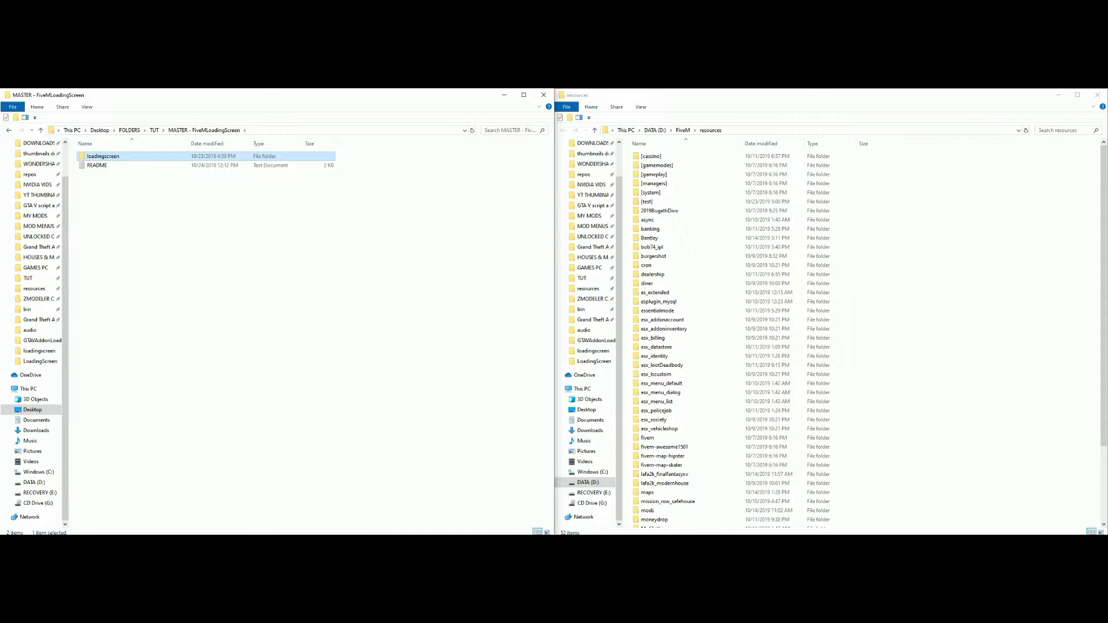
{"action": "left_click_drag", "start_coordinate": [176, 138], "coordinate": [1002, 364]}
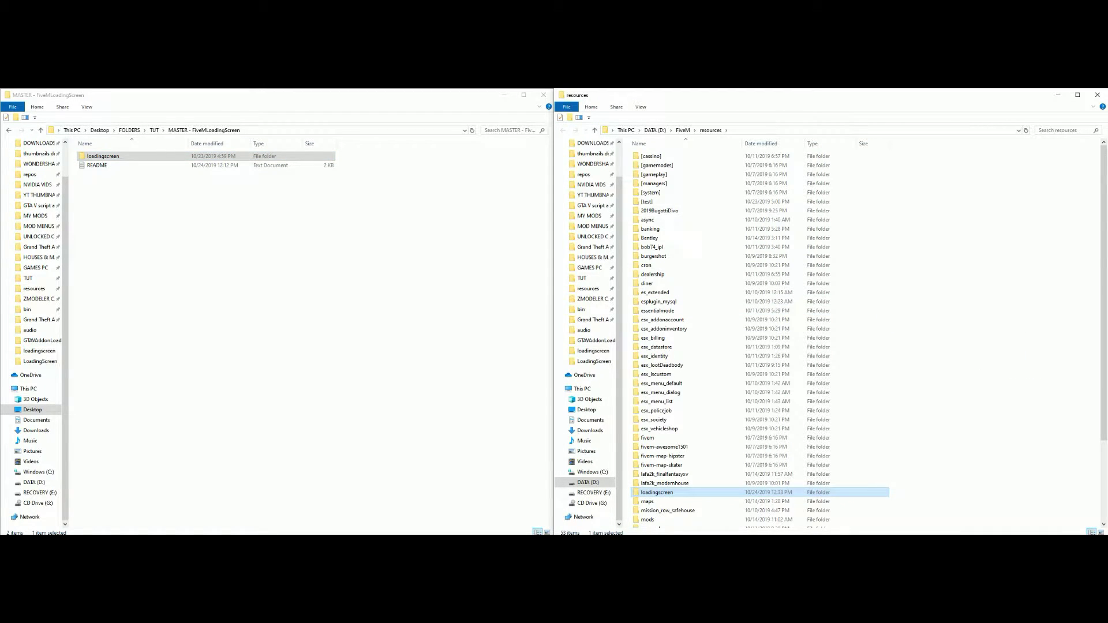
{"action": "scroll", "coordinate": [751, 334], "scroll_direction": "down", "scroll_amount": 4}
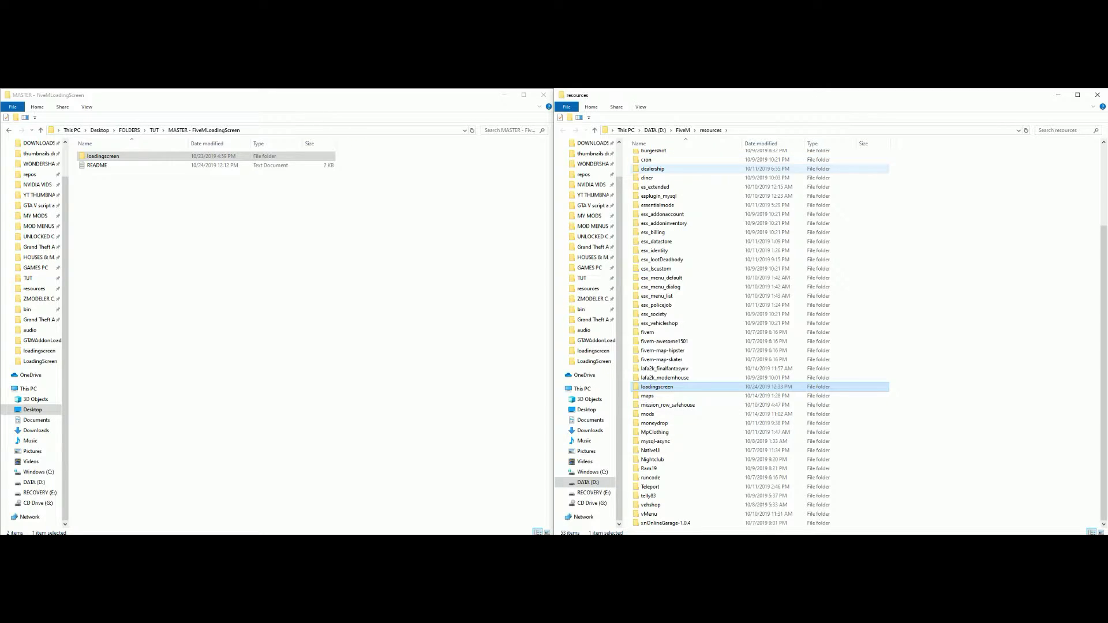
Open the server CFG file from the main FiveM folder for editing.
{"action": "left_click", "coordinate": [683, 131]}
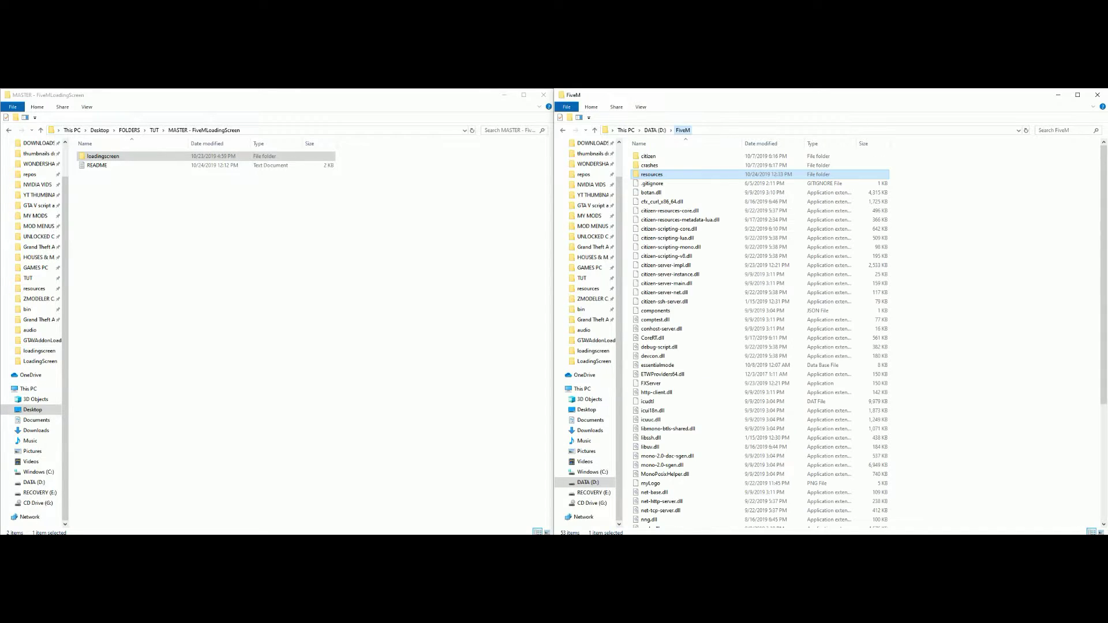
{"action": "scroll", "coordinate": [649, 351], "scroll_direction": "down", "scroll_amount": 5}
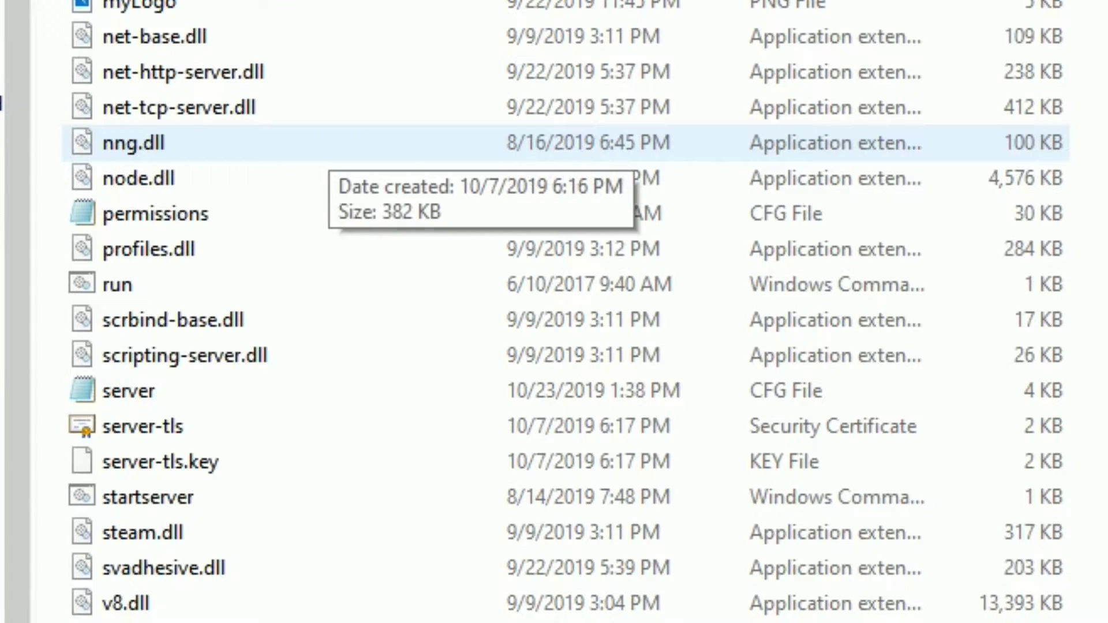
{"action": "left_click", "coordinate": [266, 388]}
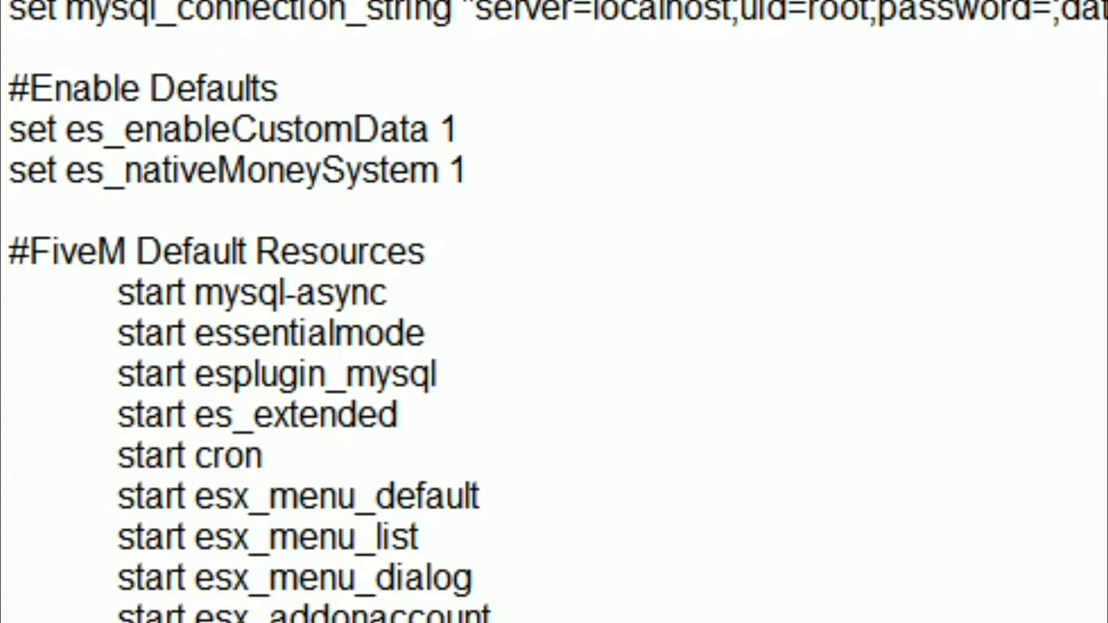
Replace the last resource entry, below "start Bentley", with a newly written line "start loadingscreen".
{"action": "scroll", "coordinate": [554, 311], "scroll_direction": "down", "scroll_amount": 16}
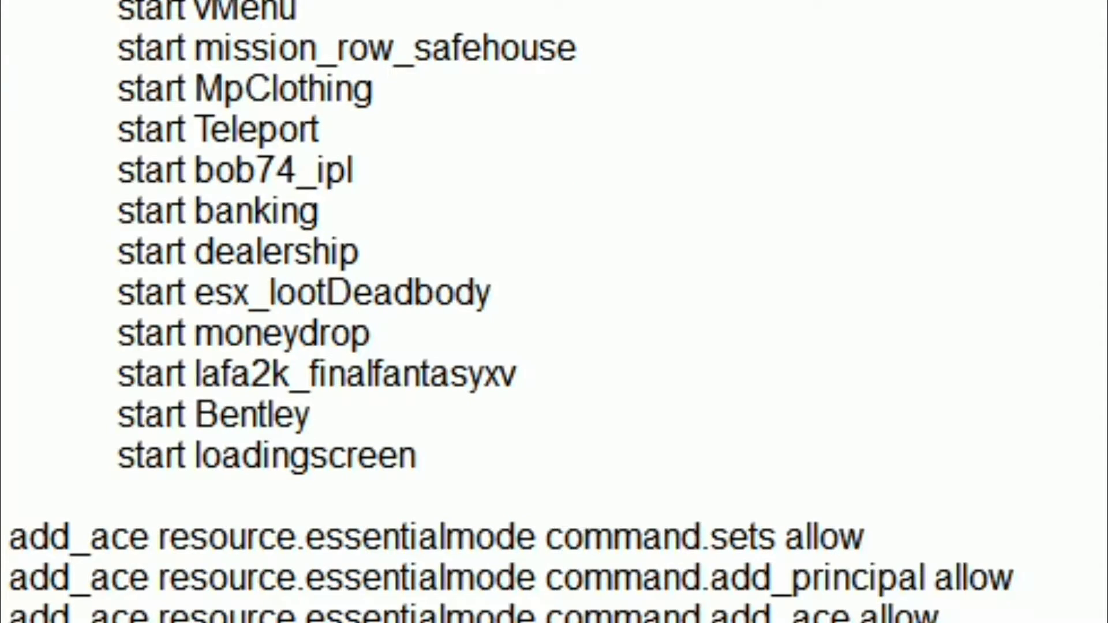
{"action": "left_click_drag", "start_coordinate": [418, 456], "coordinate": [117, 456]}
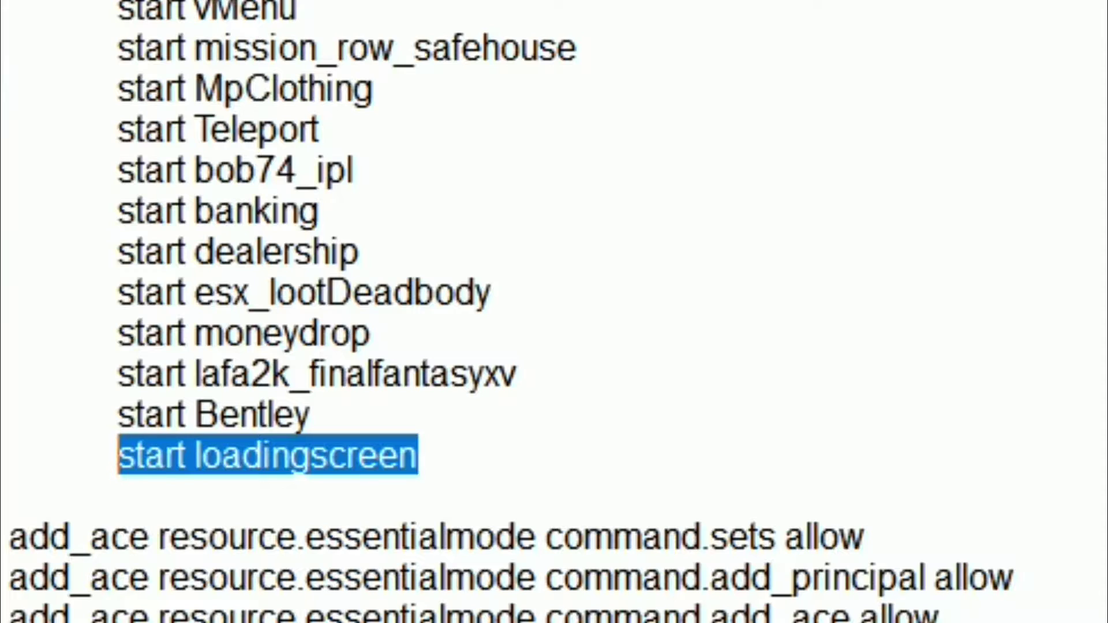
{"action": "key", "text": "BackSpace"}
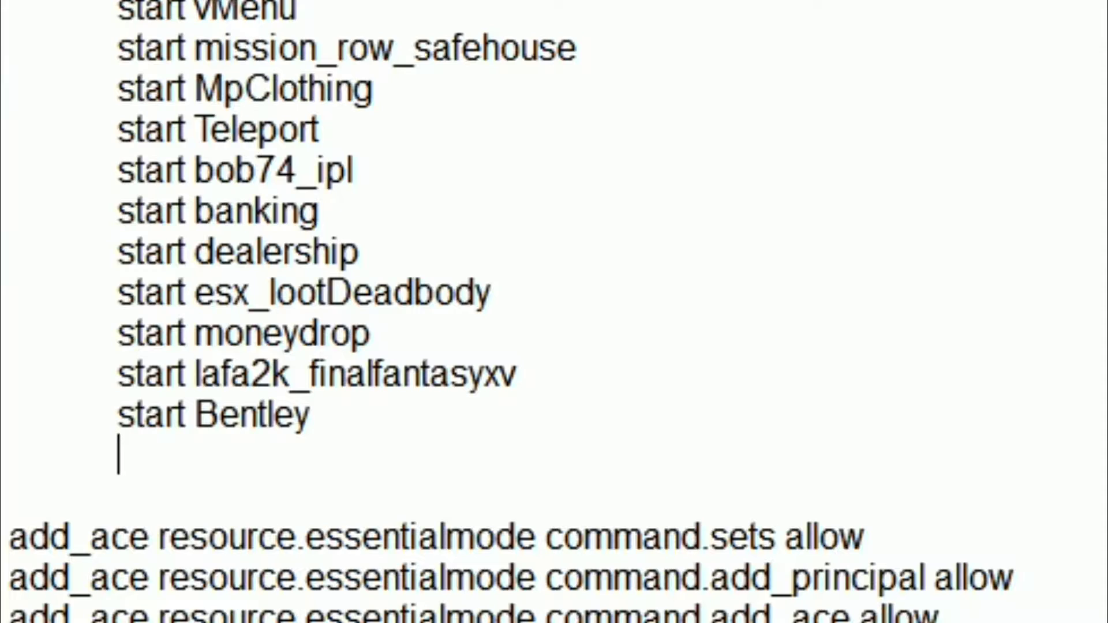
{"action": "type", "text": "start "}
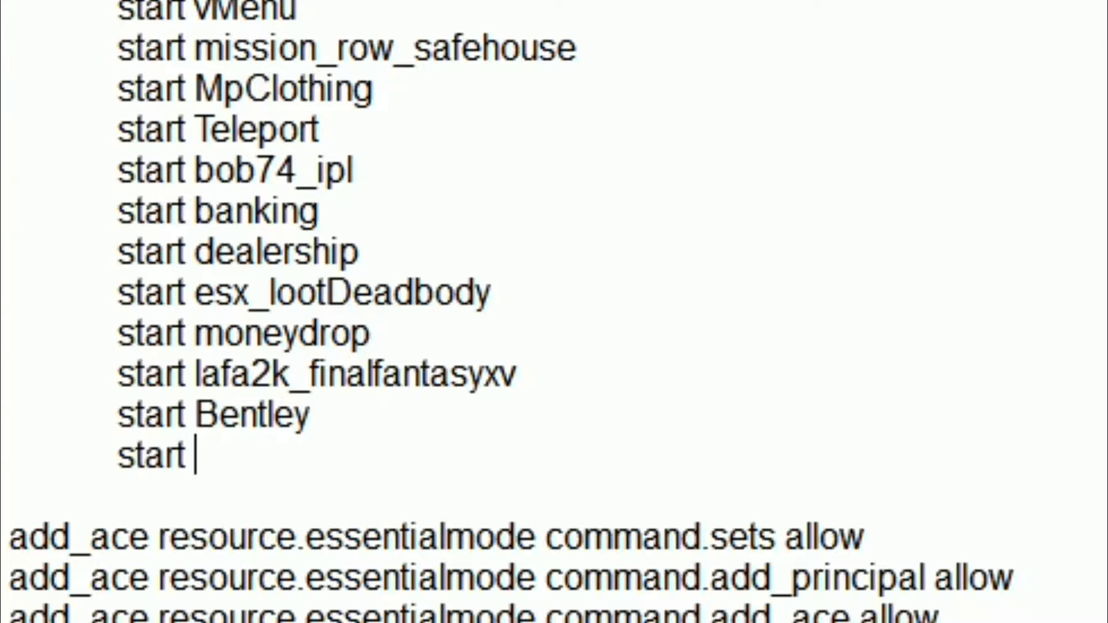
{"action": "type", "text": "loadingscreen"}
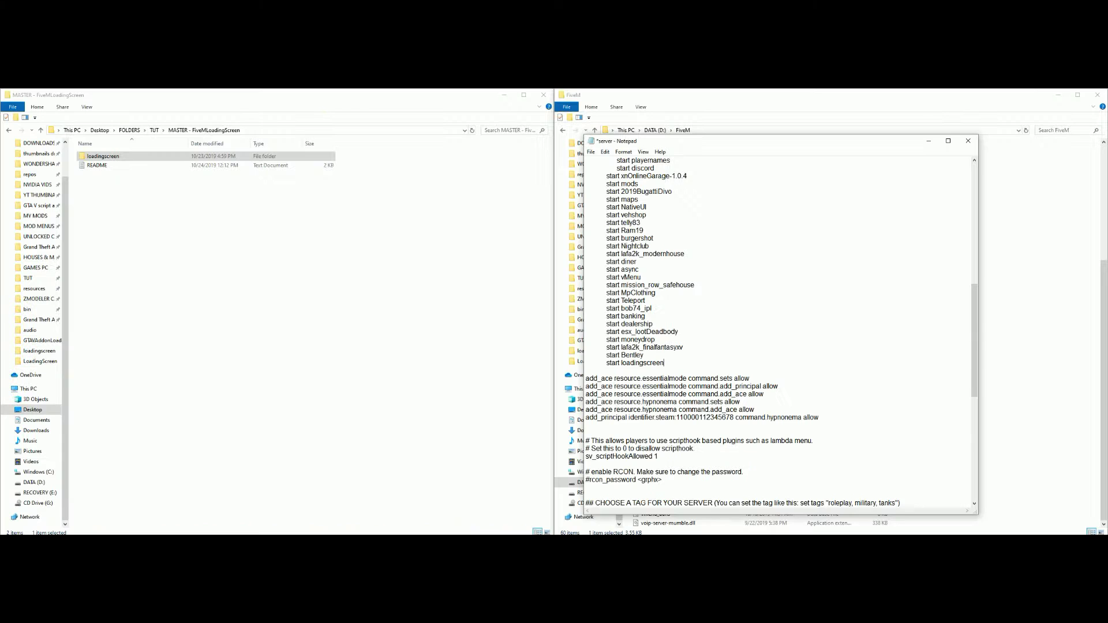
Save the server configuration file and close it.
{"action": "left_click", "coordinate": [590, 152]}
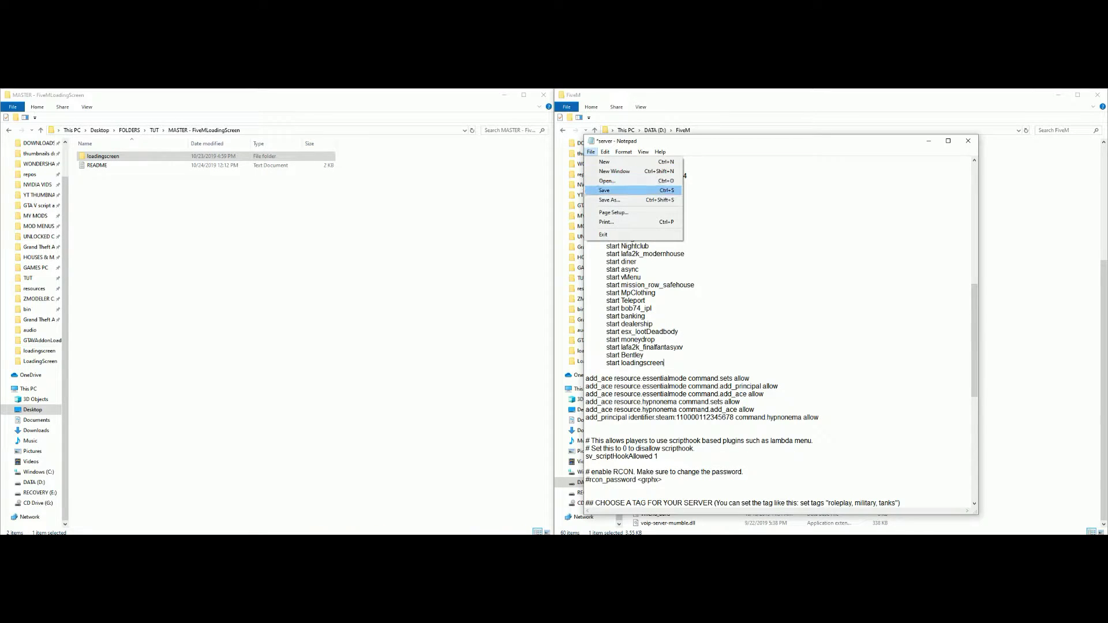
{"action": "left_click", "coordinate": [604, 190]}
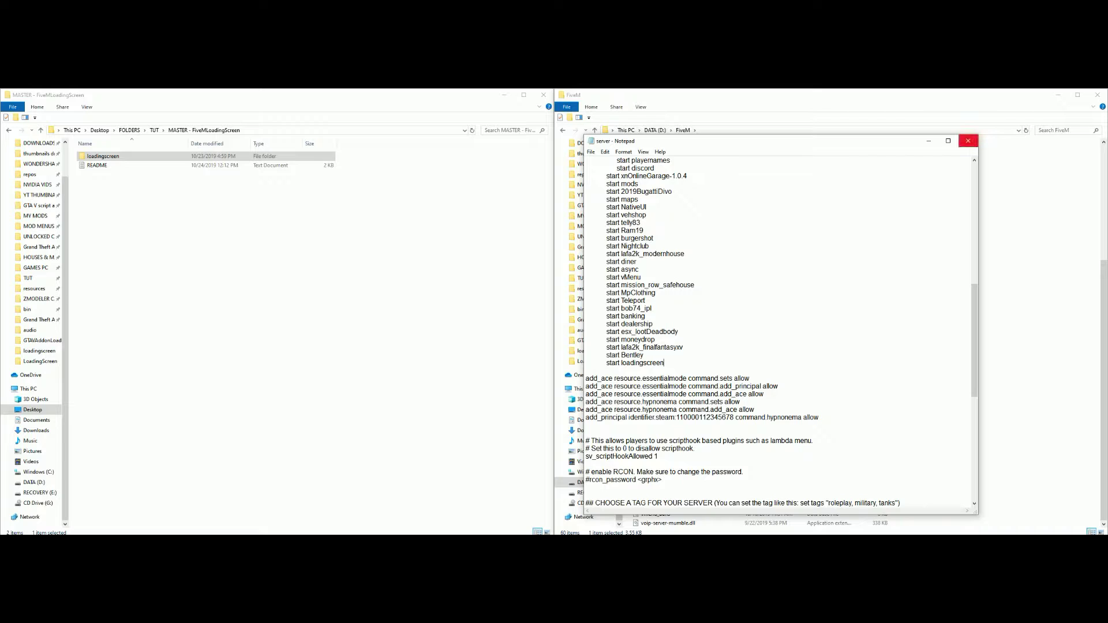
{"action": "left_click", "coordinate": [968, 141]}
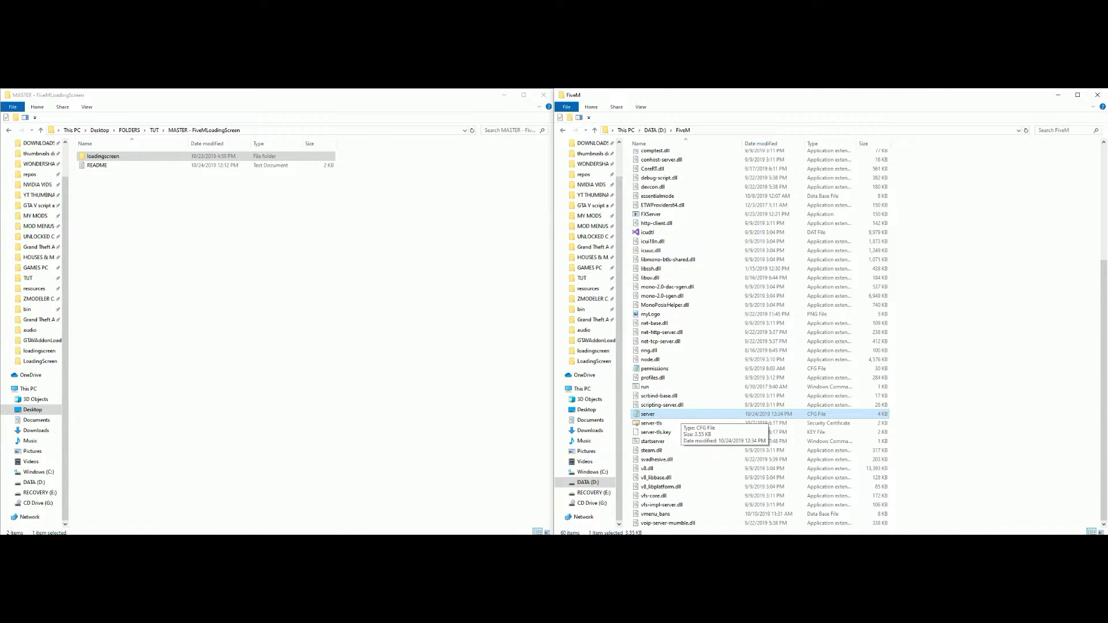
Go to the LoadingScreen subfolder inside the loadingscreen folder of the FiveM resources.
{"action": "scroll", "coordinate": [678, 416], "scroll_direction": "up", "scroll_amount": 6}
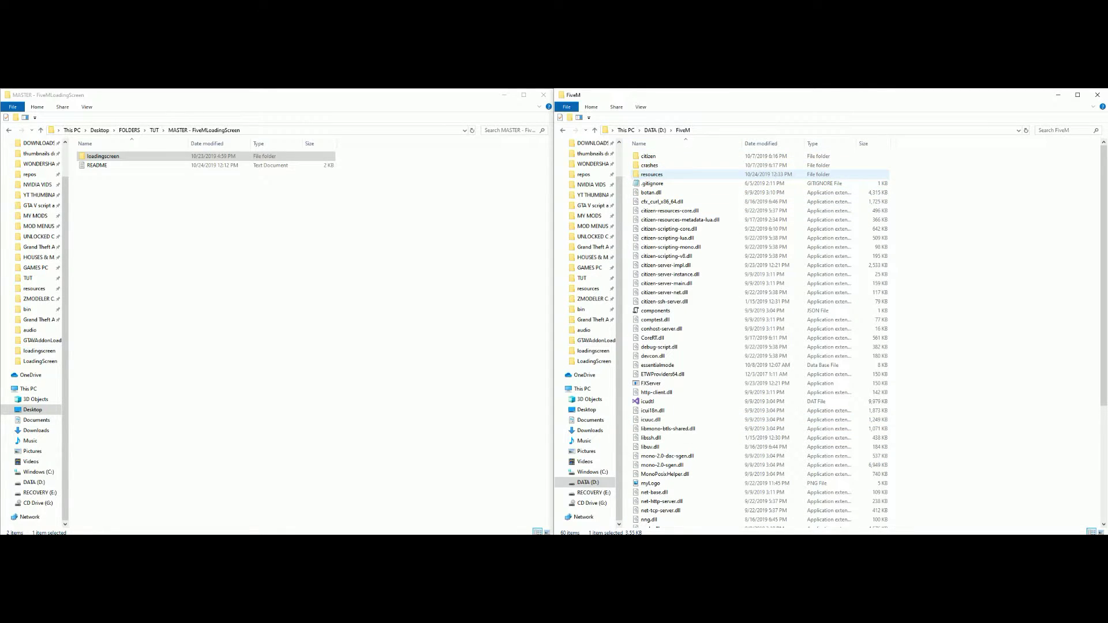
{"action": "double_click", "coordinate": [652, 175]}
{"action": "scroll", "coordinate": [658, 372], "scroll_direction": "down", "scroll_amount": 3}
{"action": "scroll", "coordinate": [658, 370], "scroll_direction": "down", "scroll_amount": 3}
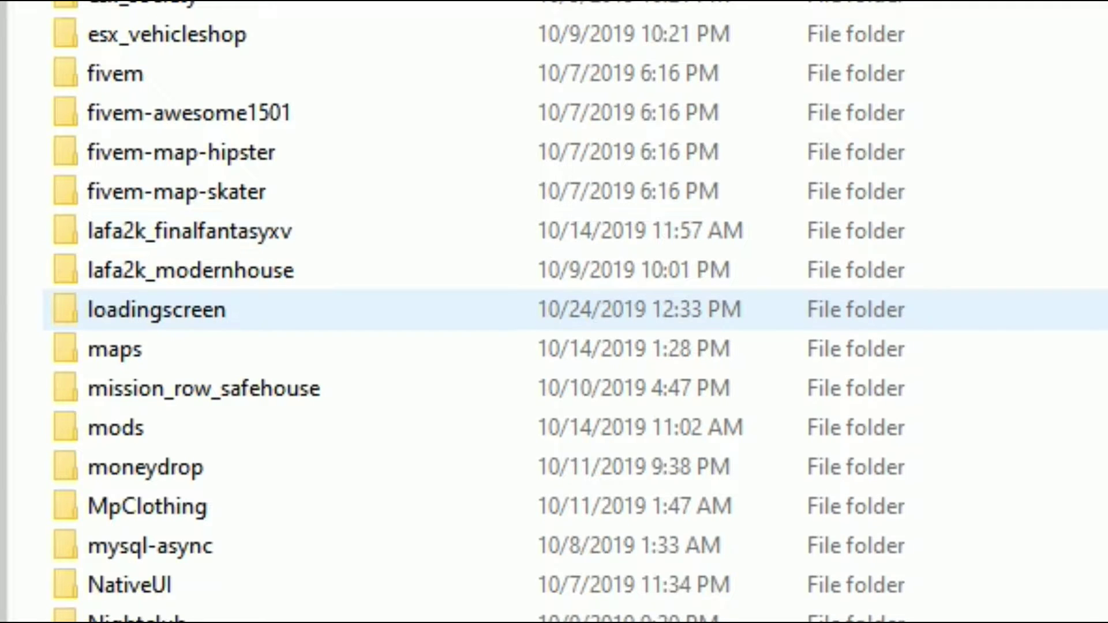
{"action": "left_click", "coordinate": [156, 310]}
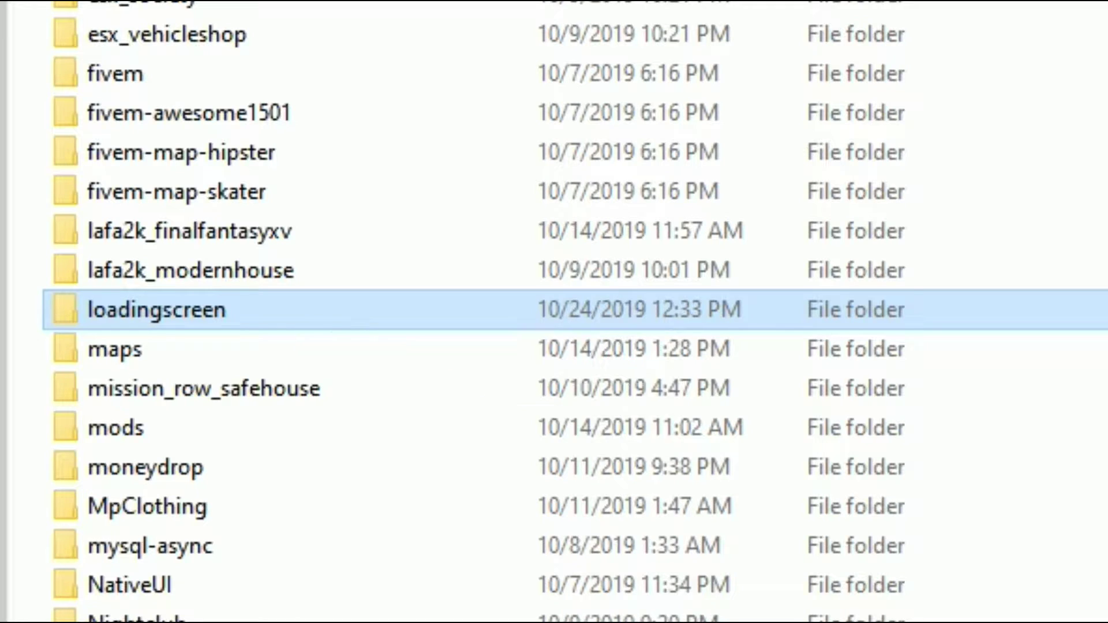
{"action": "double_click", "coordinate": [299, 306]}
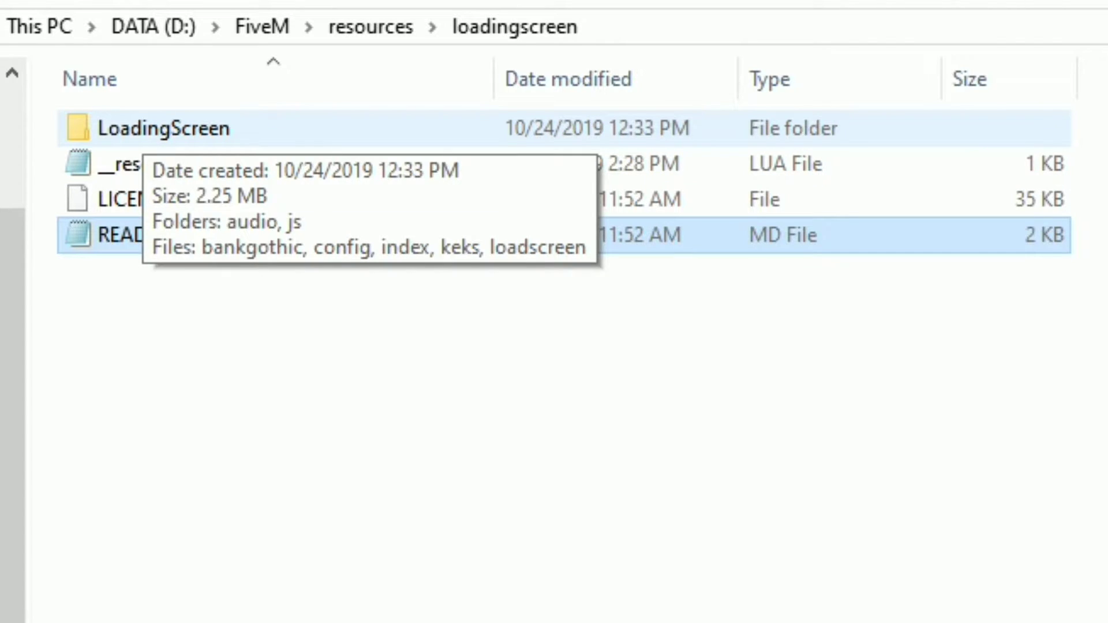
{"action": "double_click", "coordinate": [144, 128]}
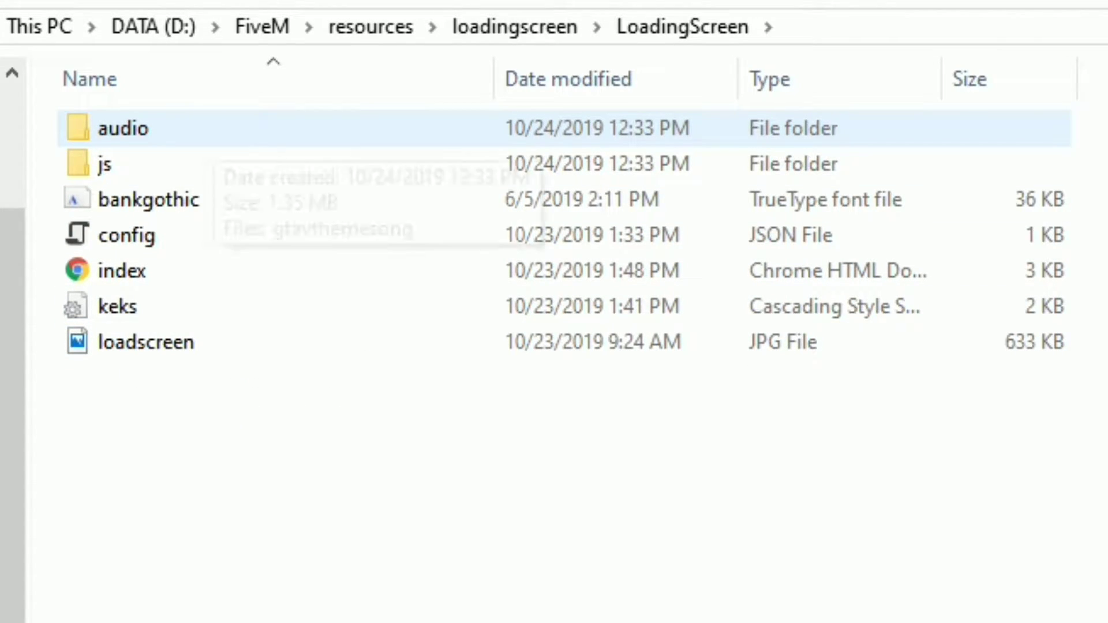
Look into the audio folder for the loading screen's music file, and return to the LoadingScreen folder.
{"action": "left_click", "coordinate": [123, 128]}
{"action": "double_click", "coordinate": [123, 128]}
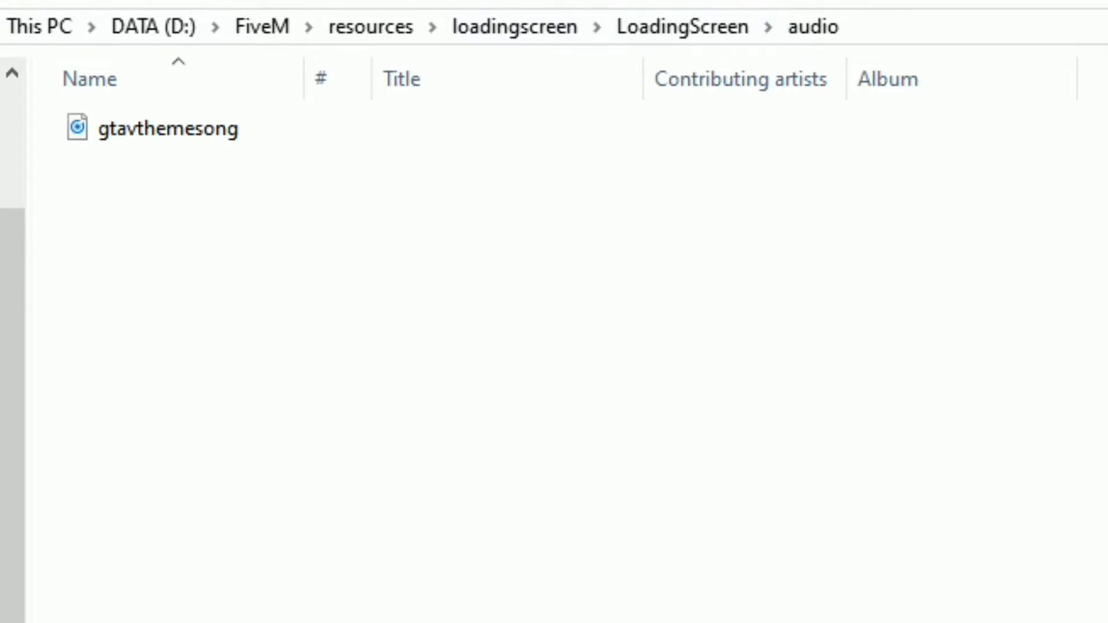
{"action": "left_click", "coordinate": [683, 27]}
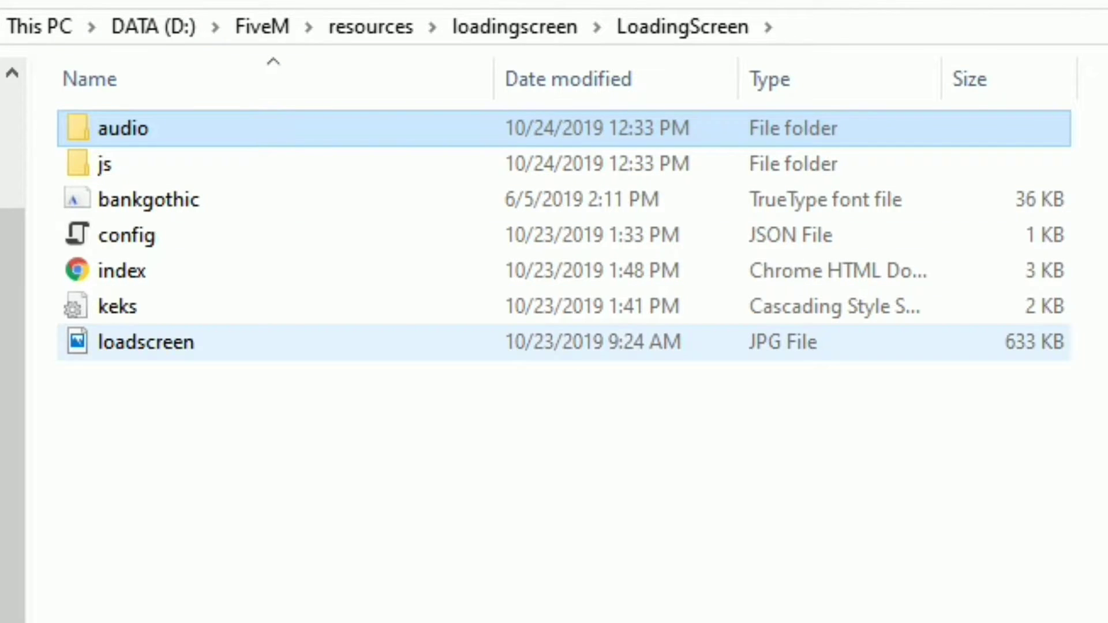
View the loadscreen JPG background image and close the image viewer.
{"action": "left_click", "coordinate": [146, 342]}
{"action": "double_click", "coordinate": [146, 343]}
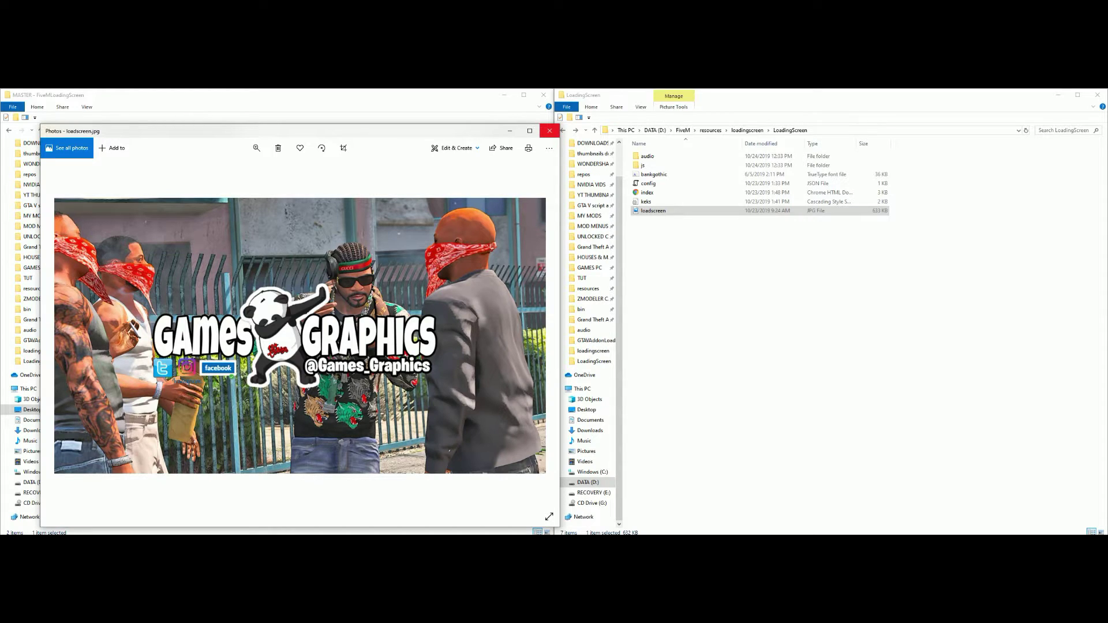
{"action": "left_click", "coordinate": [550, 131]}
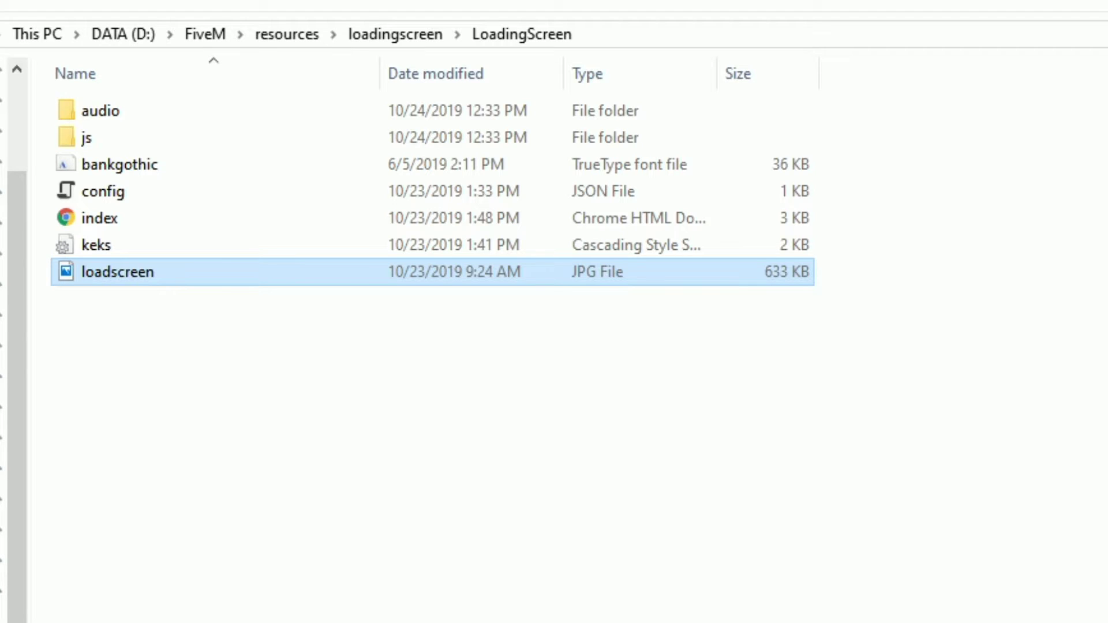
Open the index HTML file in Notepad and select its code from the head tag down to the bottom section.
{"action": "left_click", "coordinate": [100, 218]}
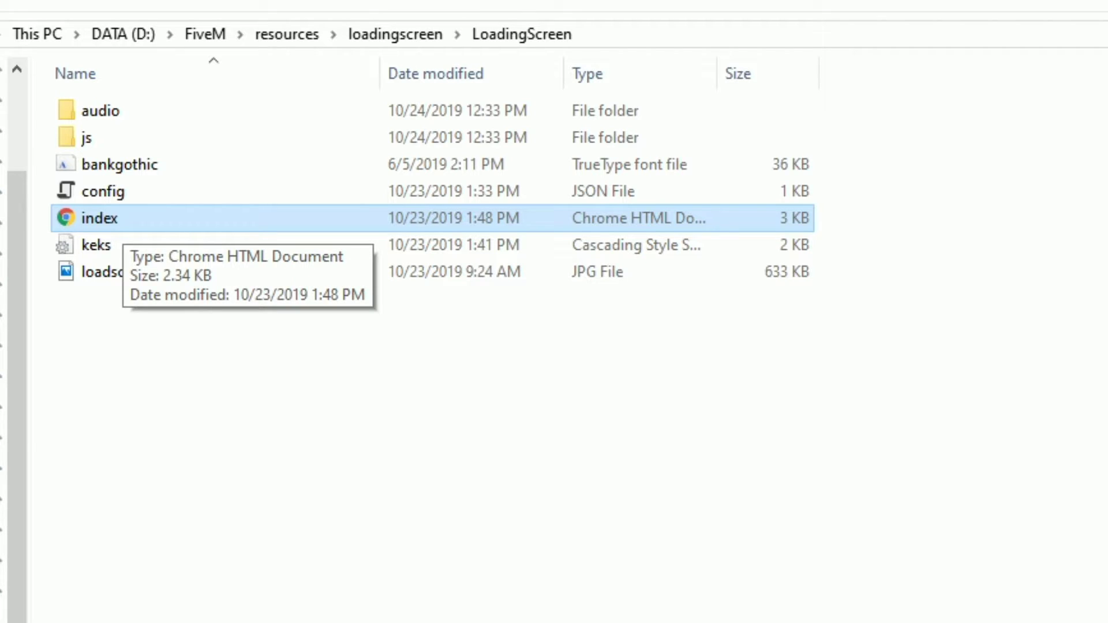
{"action": "right_click", "coordinate": [155, 218]}
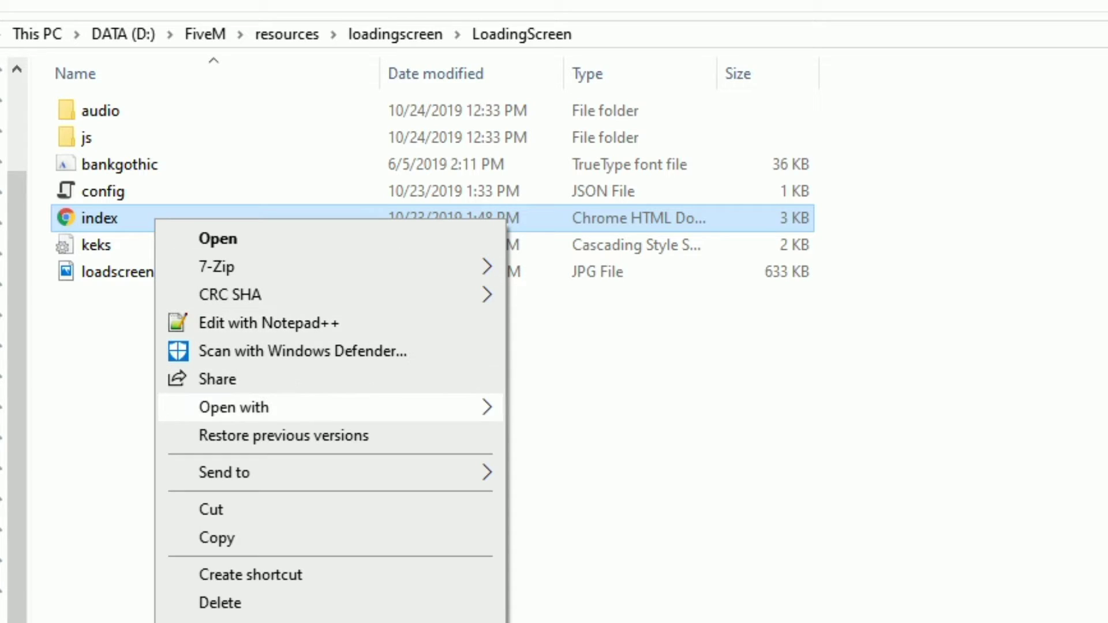
{"action": "mouse_move", "coordinate": [323, 408]}
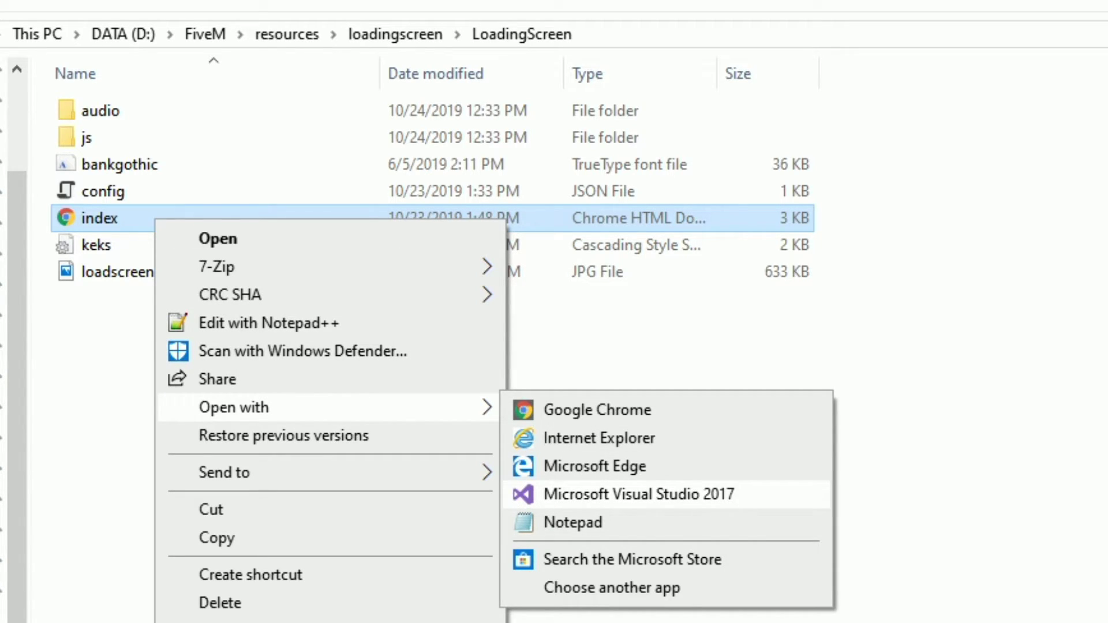
{"action": "left_click", "coordinate": [572, 523]}
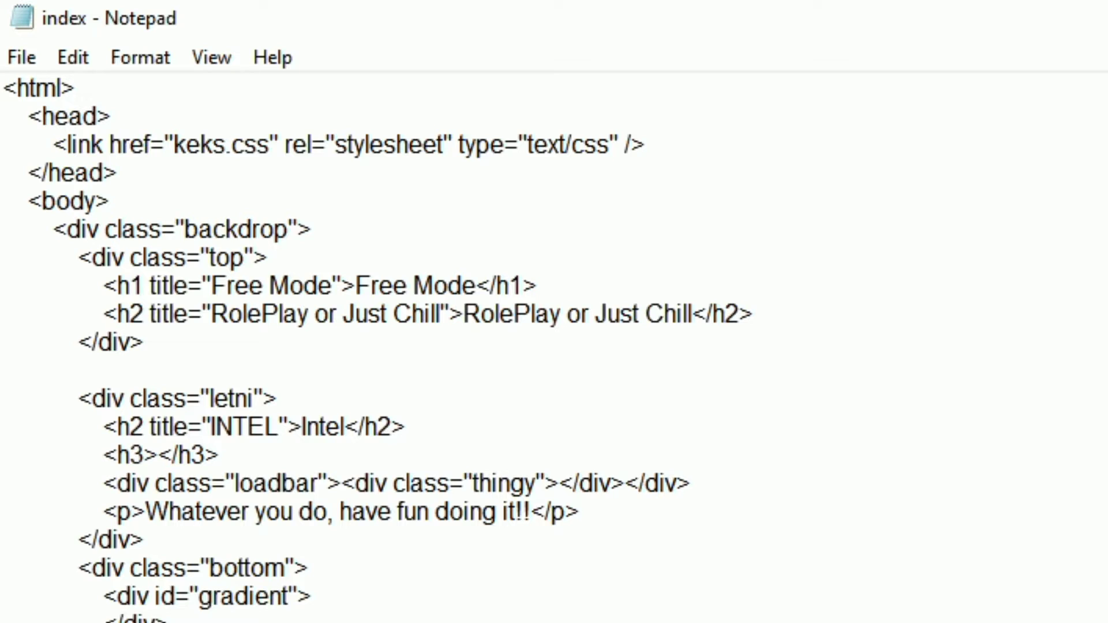
{"action": "left_click_drag", "start_coordinate": [15, 115], "coordinate": [171, 618]}
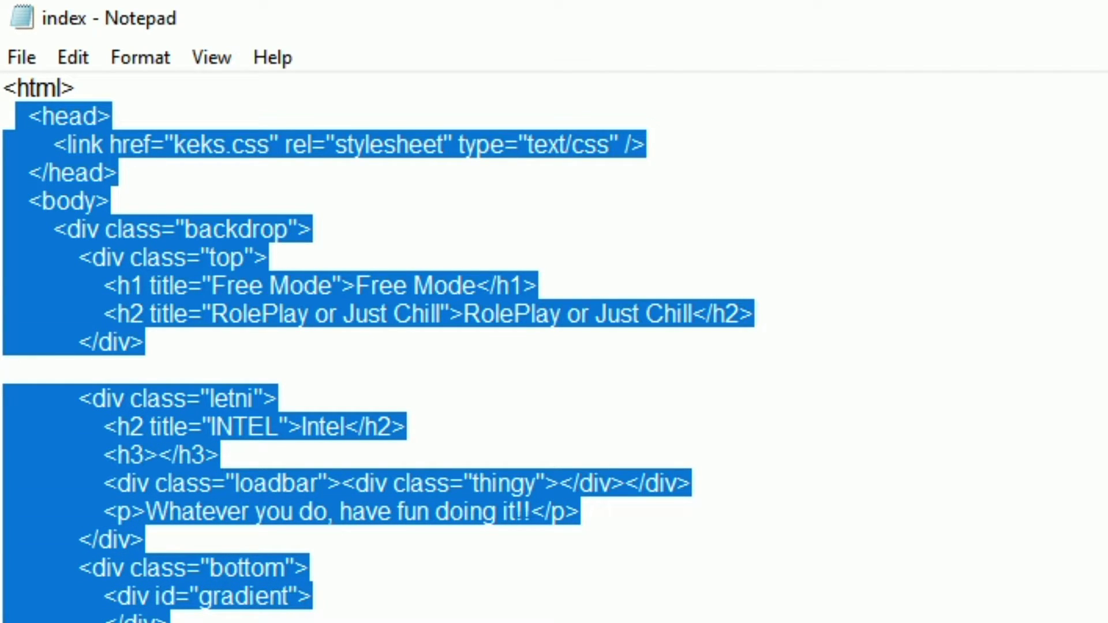
Highlight the Free Mode heading, the RolePlay or Just Chill subheading and the INTEL title in the index file's code.
{"action": "left_click", "coordinate": [227, 285]}
{"action": "left_click_drag", "start_coordinate": [211, 285], "coordinate": [476, 285]}
{"action": "left_click", "coordinate": [356, 285]}
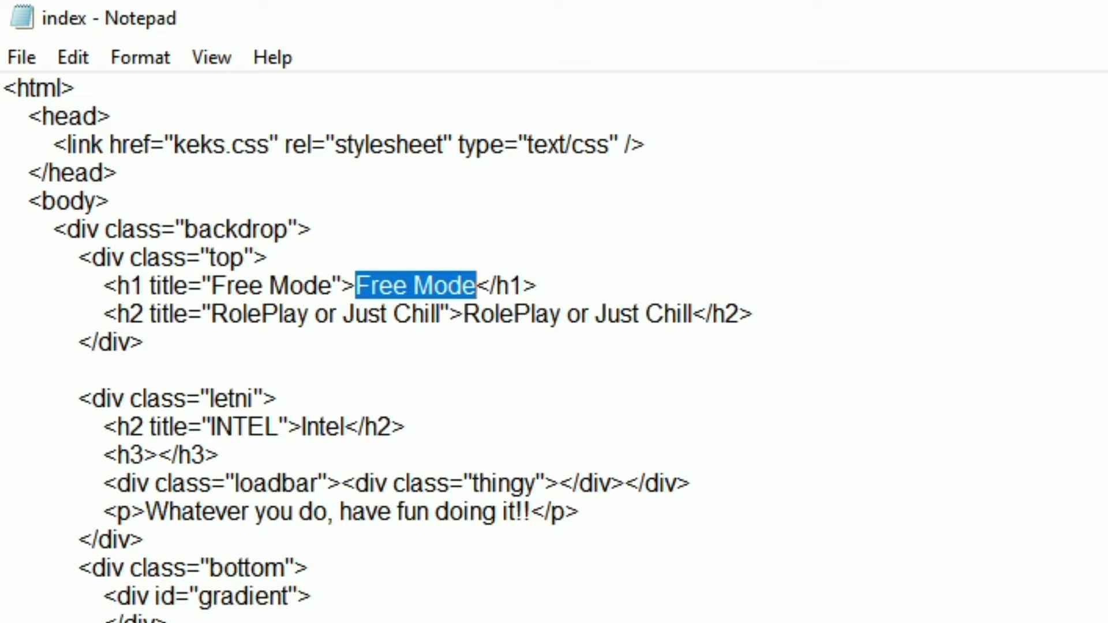
{"action": "left_click_drag", "start_coordinate": [211, 314], "coordinate": [691, 313]}
{"action": "left_click_drag", "start_coordinate": [217, 426], "coordinate": [280, 427]}
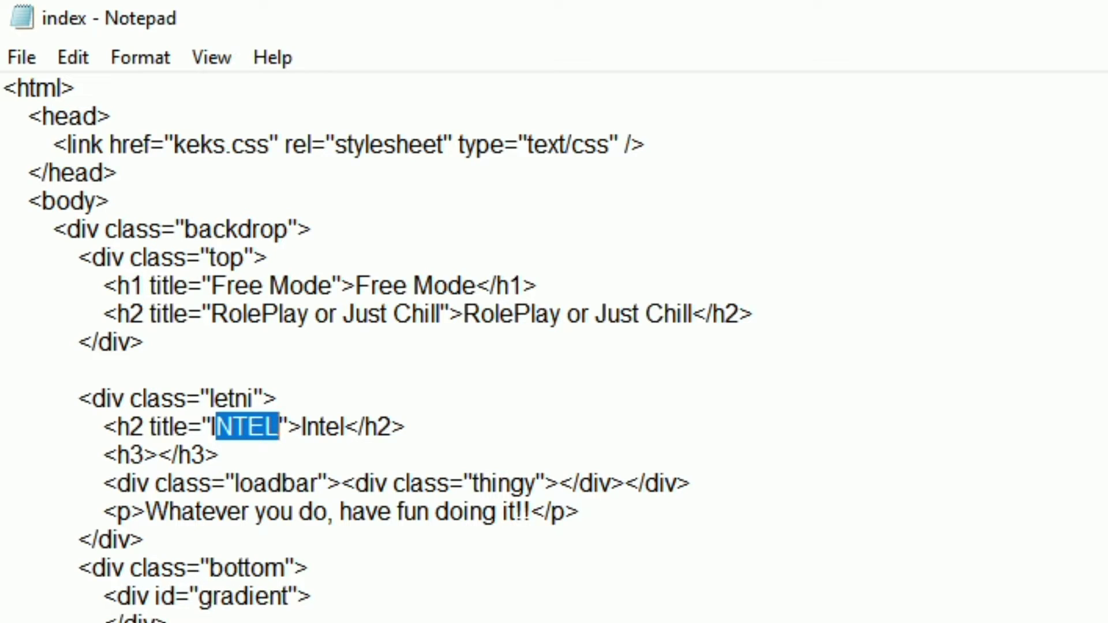
Review the rest of the index code, highlight the top headings and the loadbar class name, and close the file.
{"action": "scroll", "coordinate": [554, 346], "scroll_direction": "down", "scroll_amount": 4}
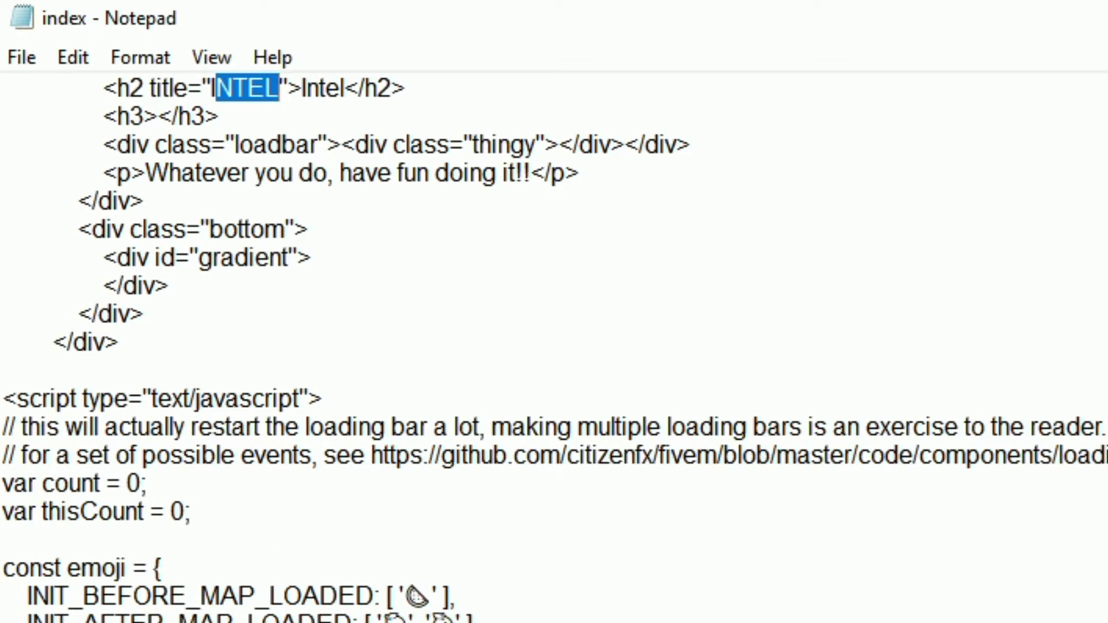
{"action": "scroll", "coordinate": [554, 346], "scroll_direction": "up", "scroll_amount": 4}
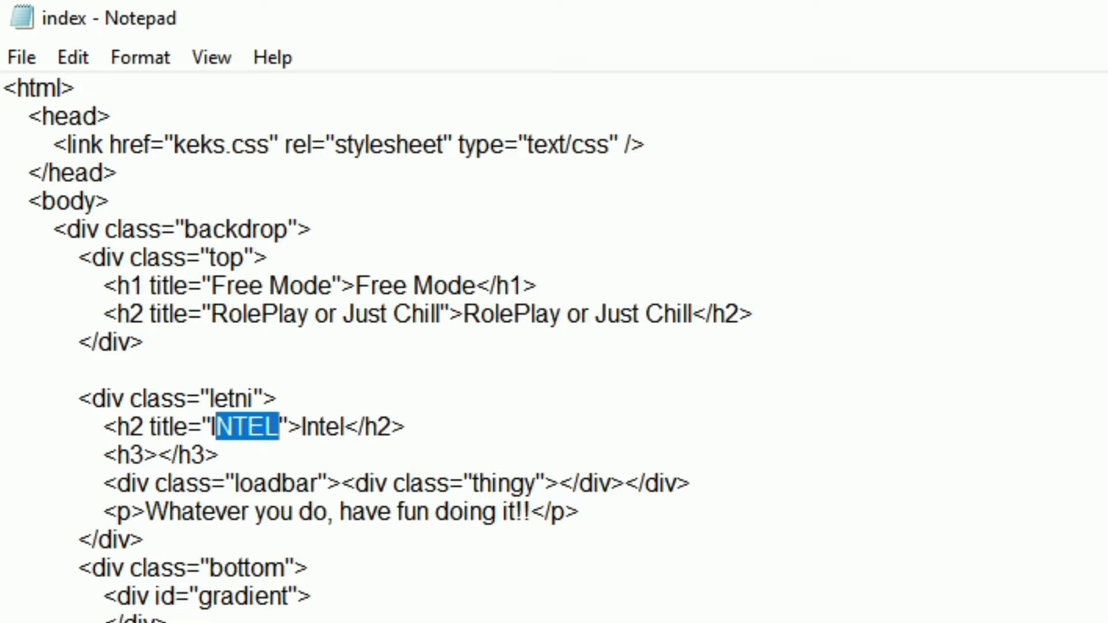
{"action": "scroll", "coordinate": [554, 346], "scroll_direction": "down", "scroll_amount": 10}
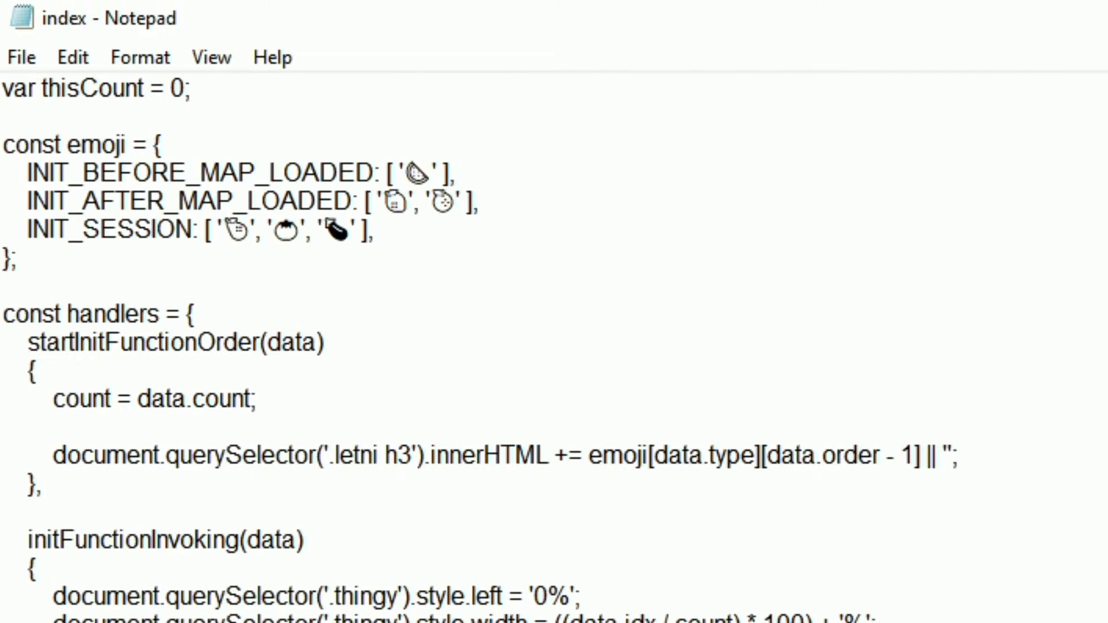
{"action": "scroll", "coordinate": [554, 347], "scroll_direction": "up", "scroll_amount": 10}
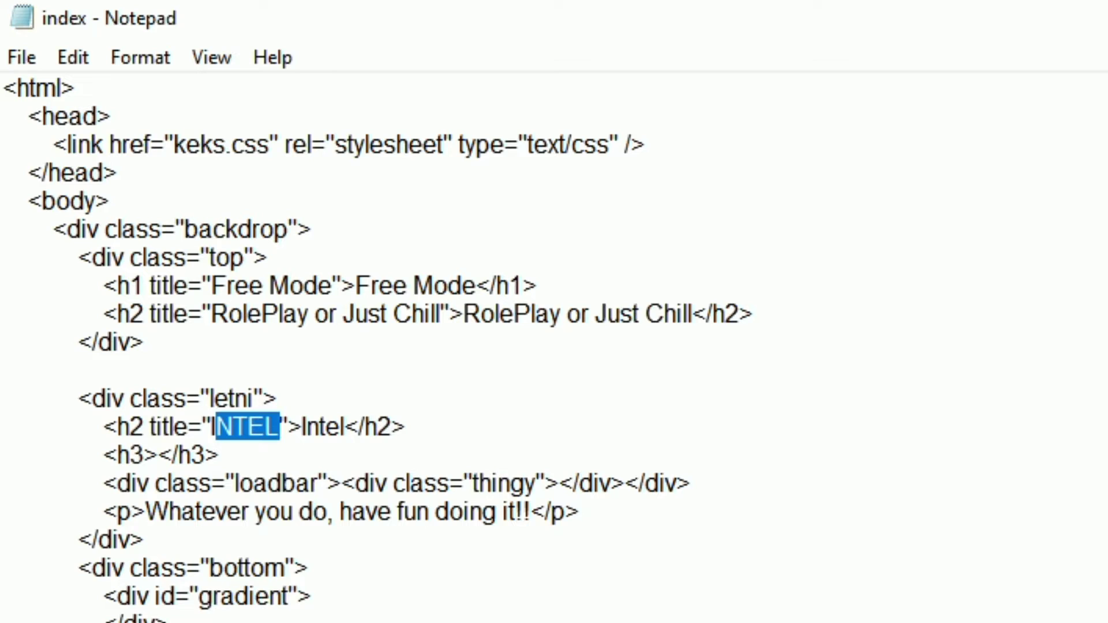
{"action": "left_click_drag", "start_coordinate": [212, 286], "coordinate": [482, 314]}
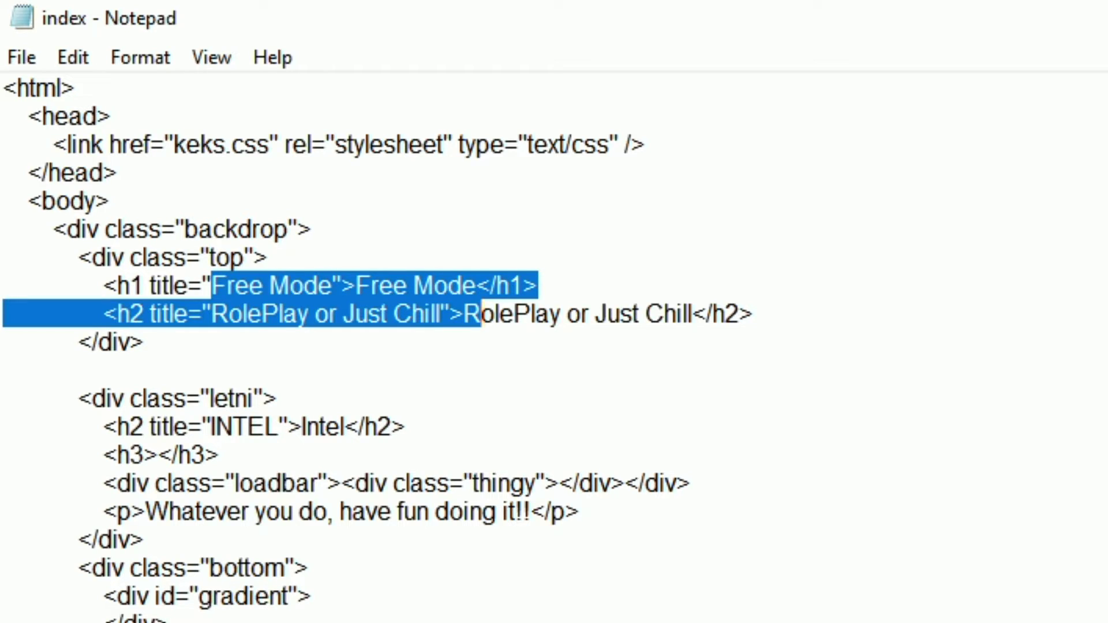
{"action": "left_click_drag", "start_coordinate": [235, 483], "coordinate": [319, 484]}
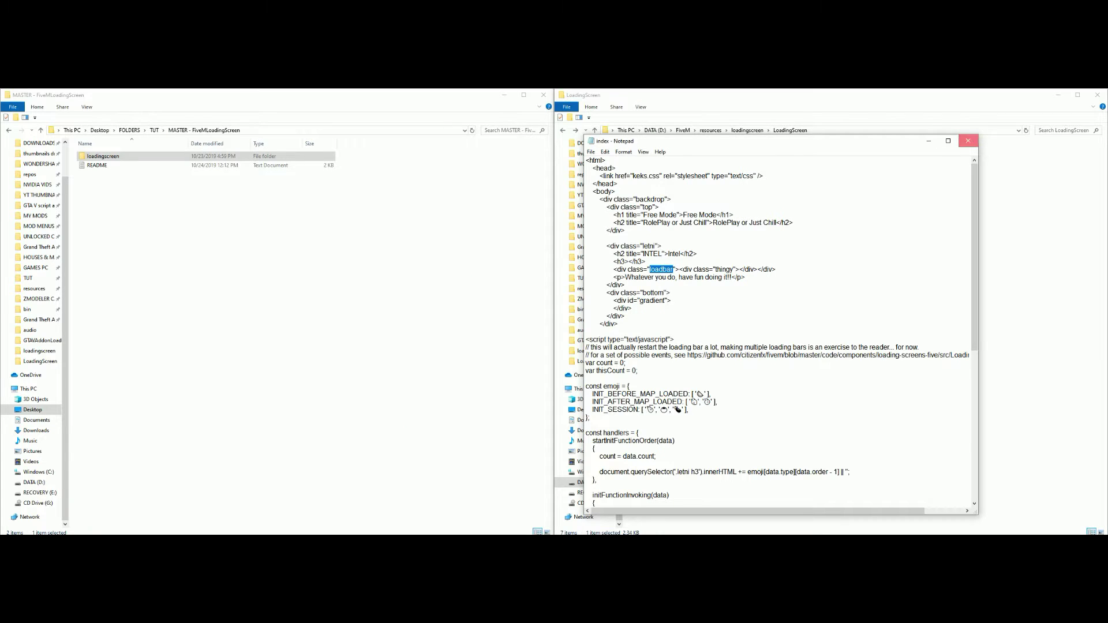
{"action": "left_click", "coordinate": [965, 141]}
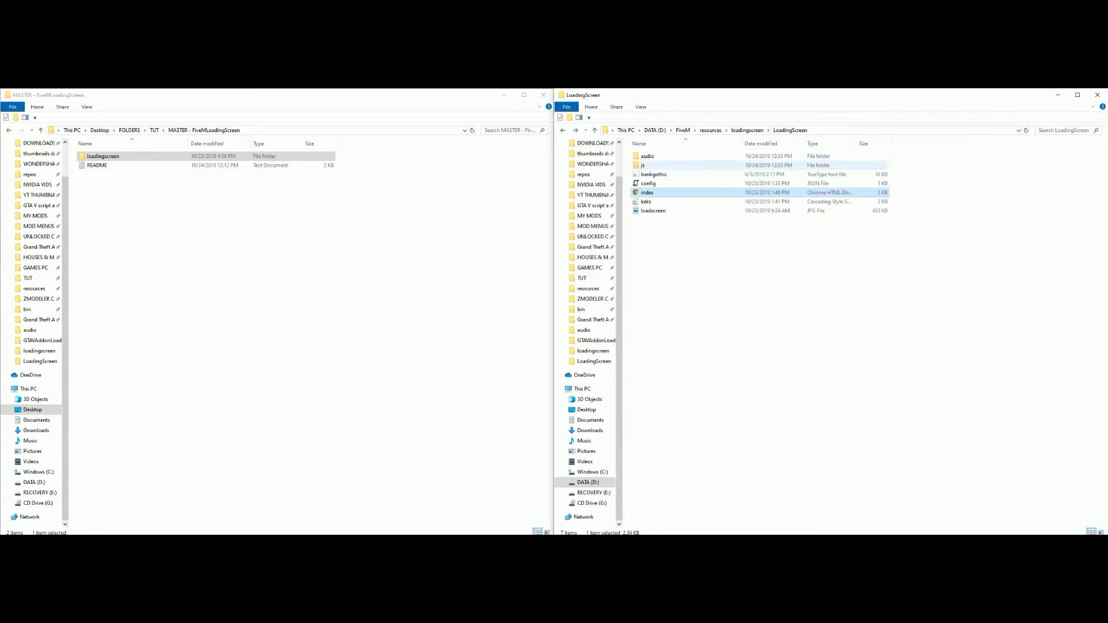
Open the config JSON file in Notepad to review the background, text, server title and audio settings, and close it.
{"action": "left_click", "coordinate": [115, 222]}
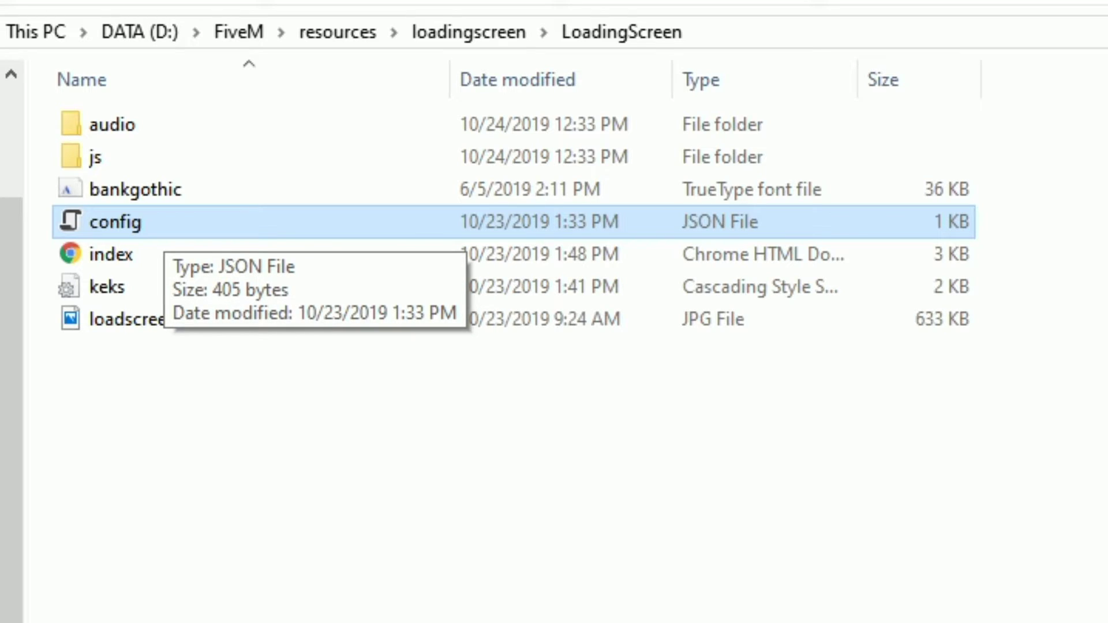
{"action": "right_click", "coordinate": [172, 224]}
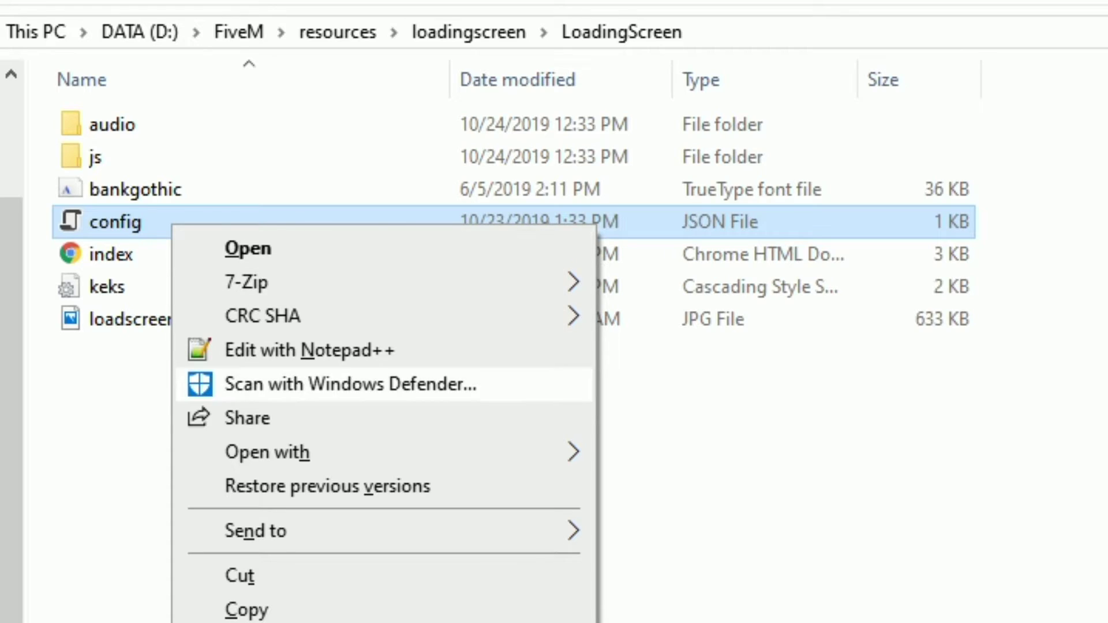
{"action": "mouse_move", "coordinate": [404, 452]}
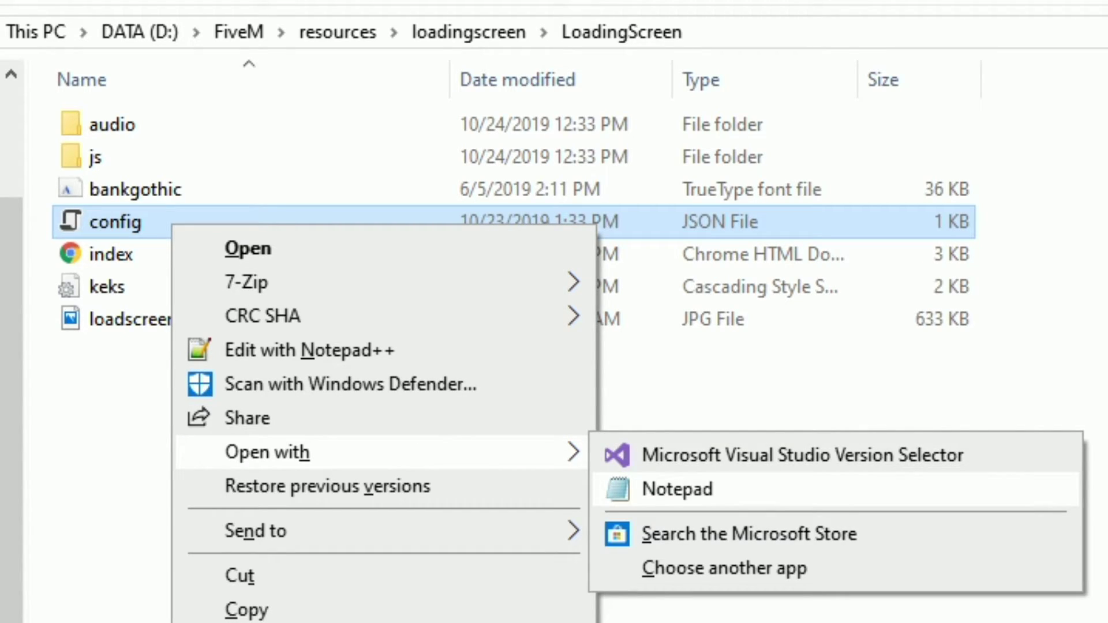
{"action": "left_click", "coordinate": [677, 490]}
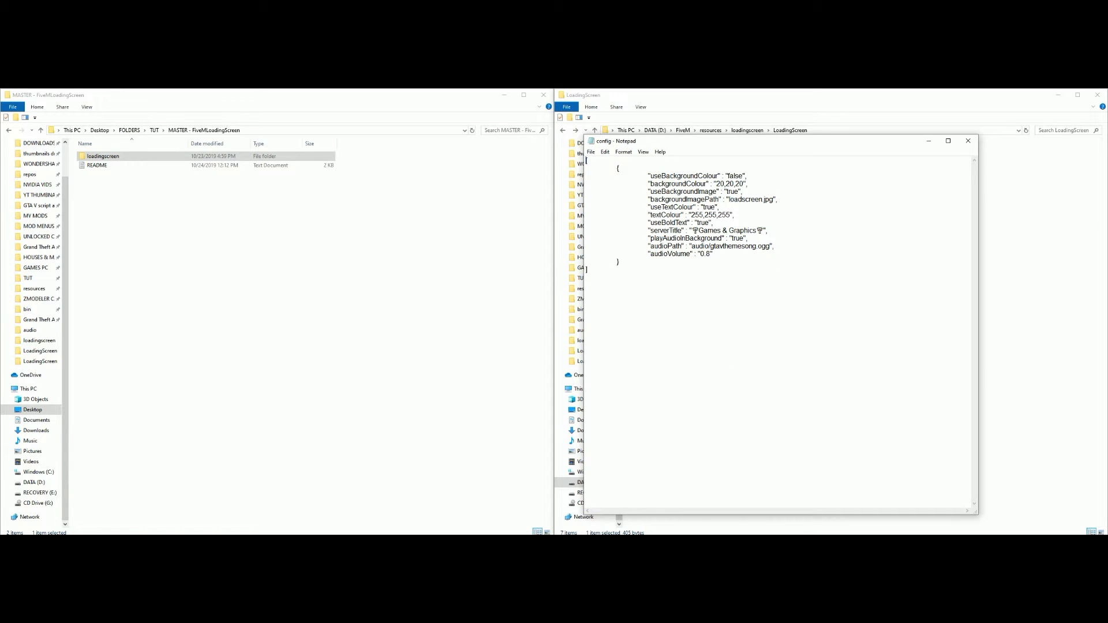
{"action": "left_click", "coordinate": [968, 141]}
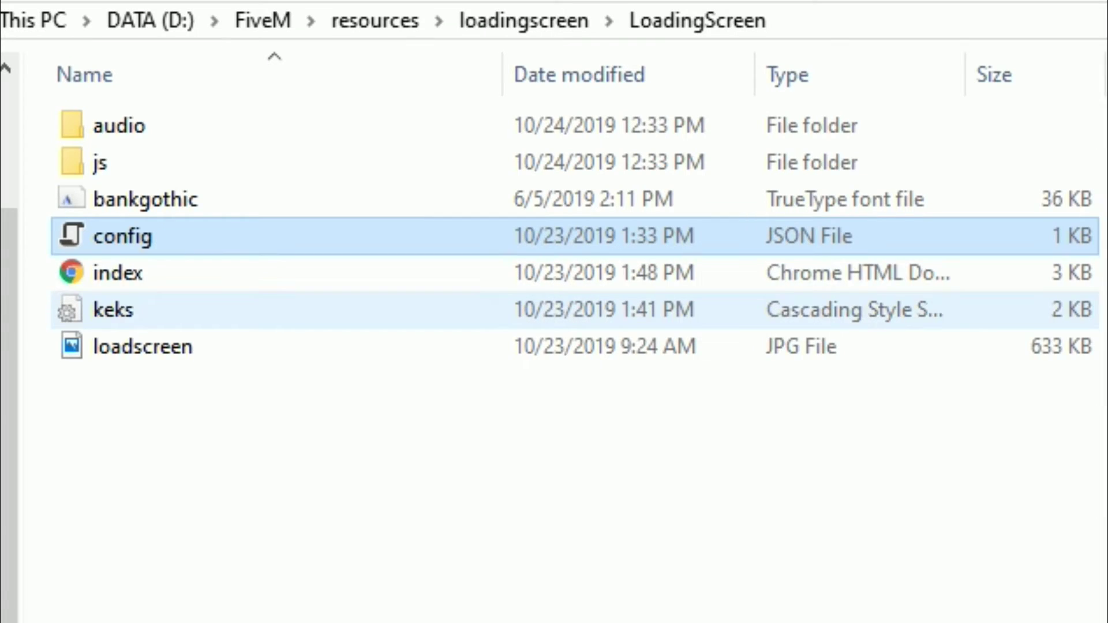
Open the keks style sheet, examine its background, font and text style rules, and close it.
{"action": "left_click", "coordinate": [113, 309]}
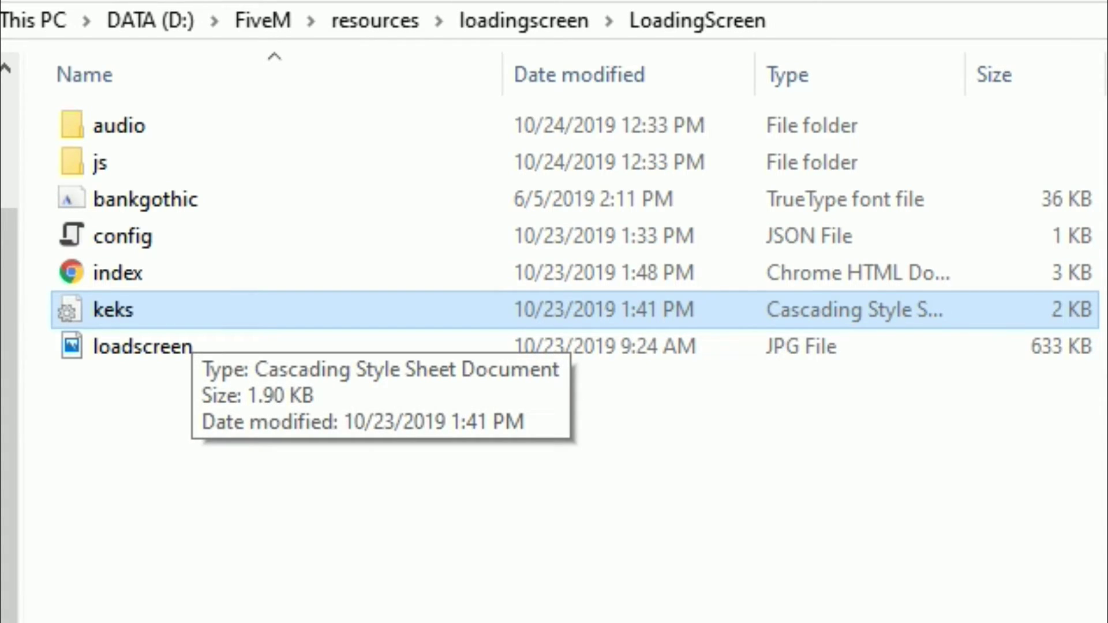
{"action": "double_click", "coordinate": [190, 312]}
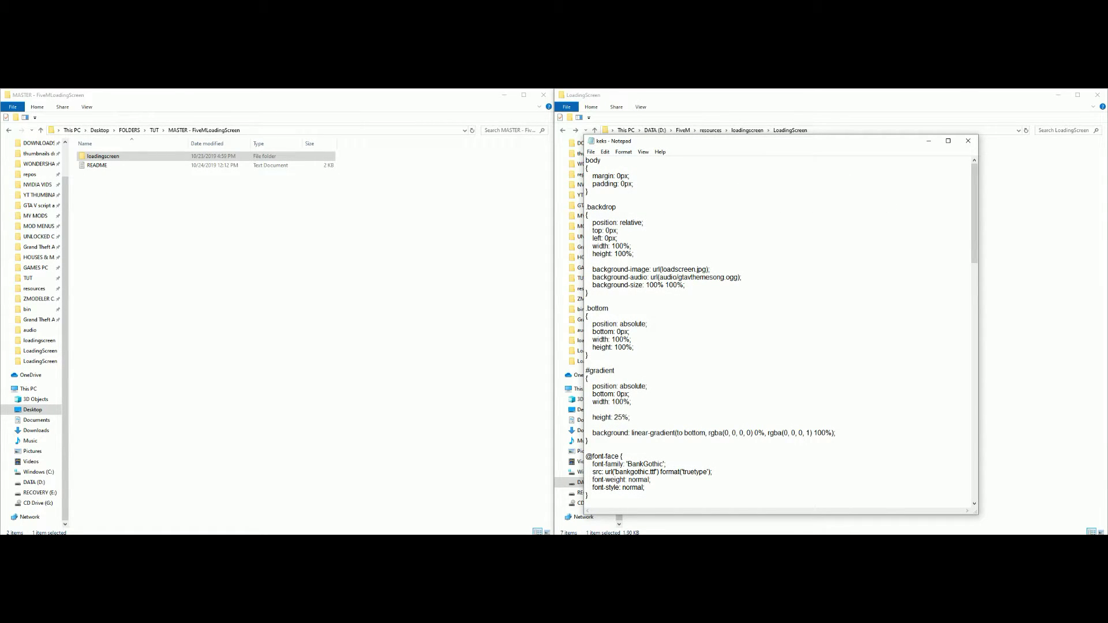
{"action": "scroll", "coordinate": [782, 332], "scroll_direction": "down", "scroll_amount": 9}
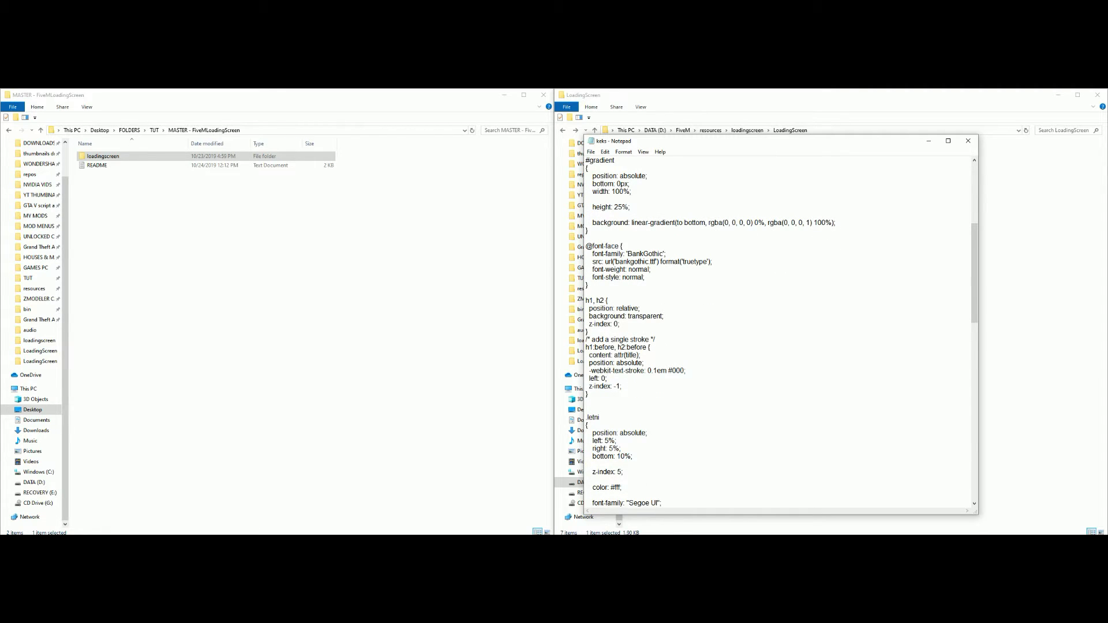
{"action": "scroll", "coordinate": [779, 332], "scroll_direction": "down", "scroll_amount": 3}
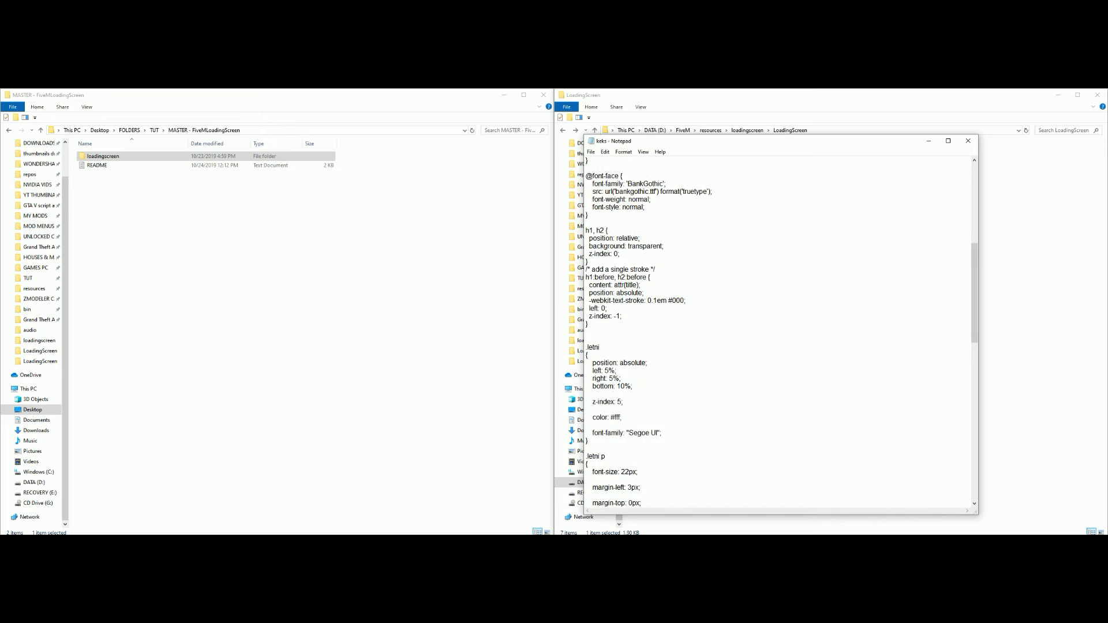
{"action": "scroll", "coordinate": [779, 332], "scroll_direction": "up", "scroll_amount": 6}
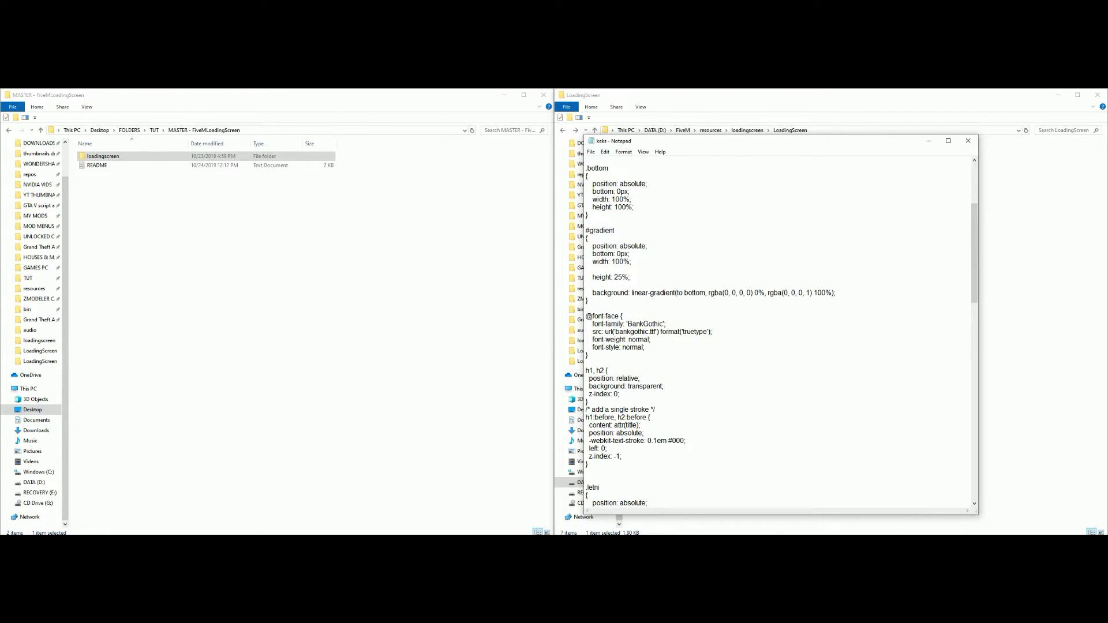
{"action": "scroll", "coordinate": [780, 332], "scroll_direction": "down", "scroll_amount": 5}
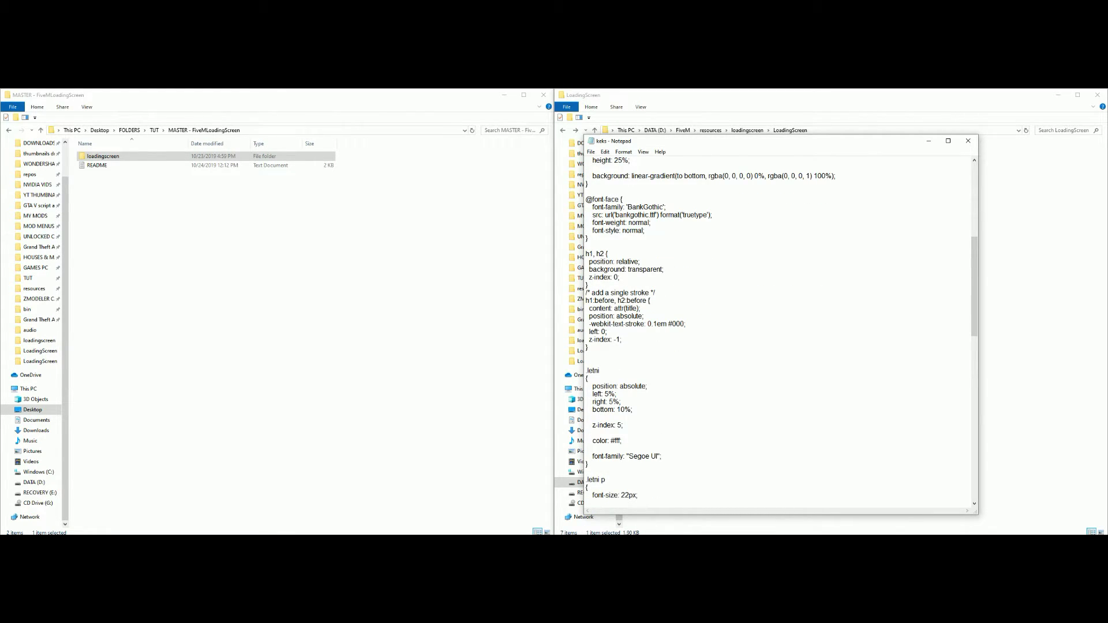
{"action": "scroll", "coordinate": [779, 332], "scroll_direction": "up", "scroll_amount": 11}
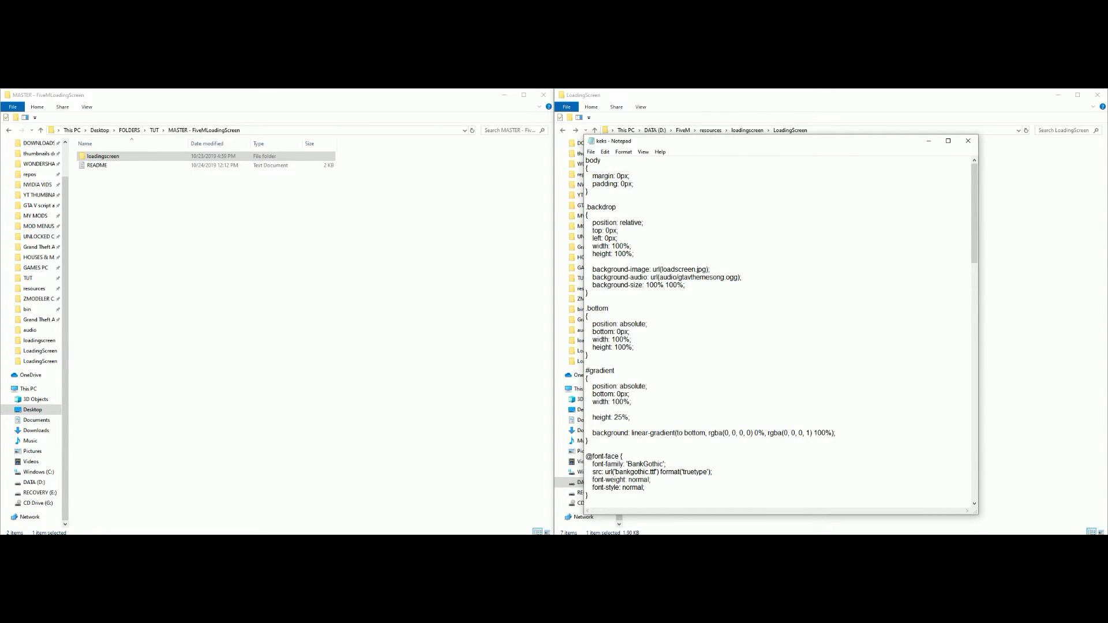
{"action": "left_click", "coordinate": [968, 141]}
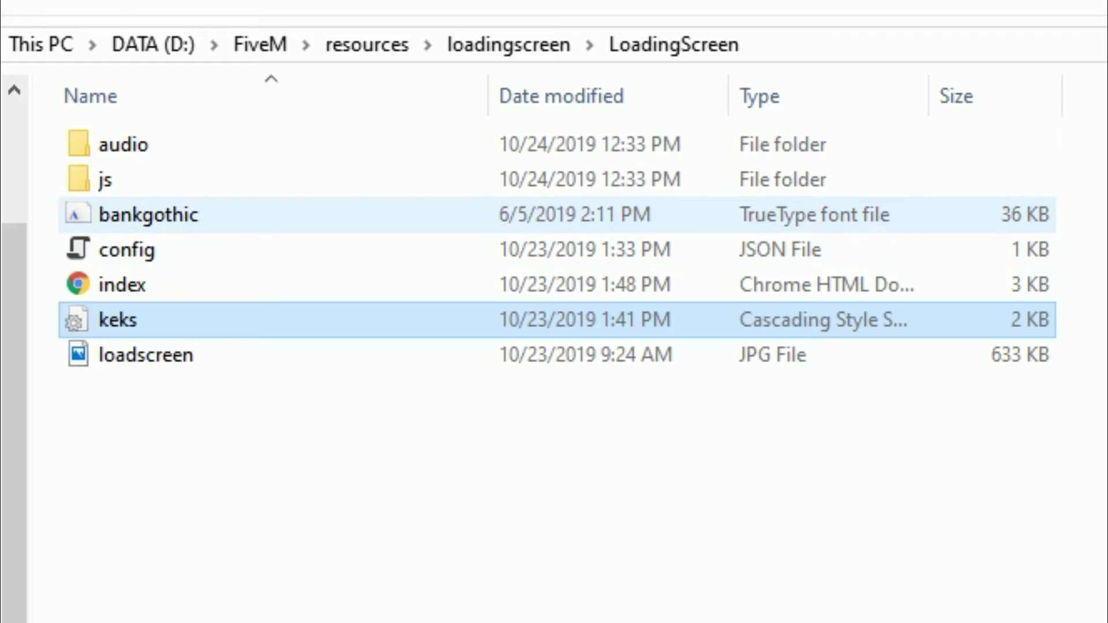
Return to the parent loadingscreen folder and open the __resource LUA file to review its file list down to the bankgothic.ttf entry.
{"action": "left_click", "coordinate": [654, 175]}
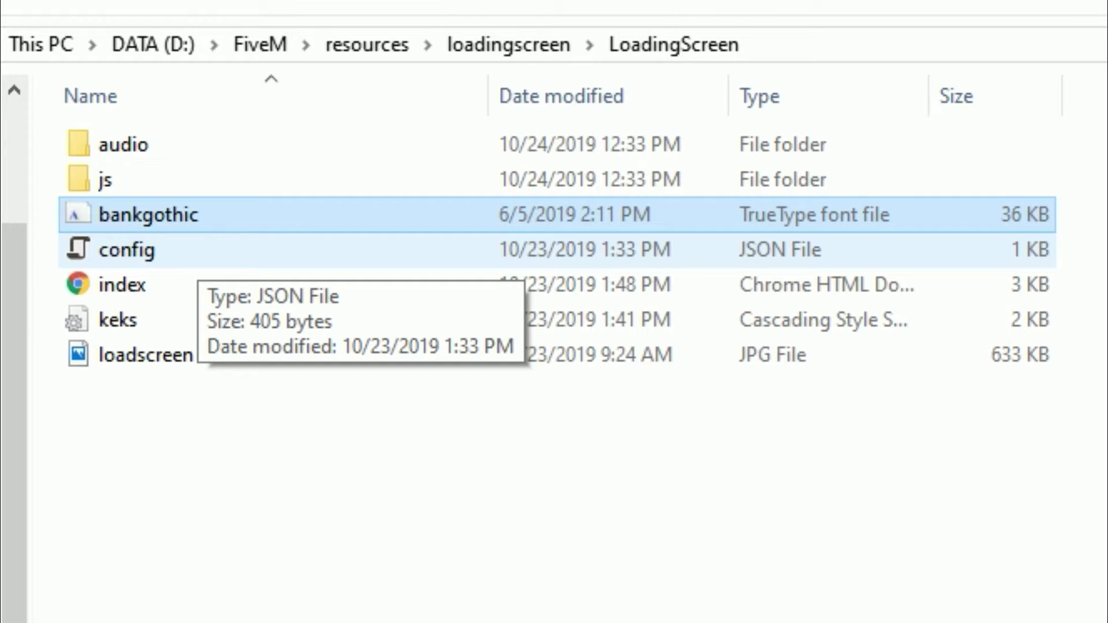
{"action": "left_click", "coordinate": [198, 254]}
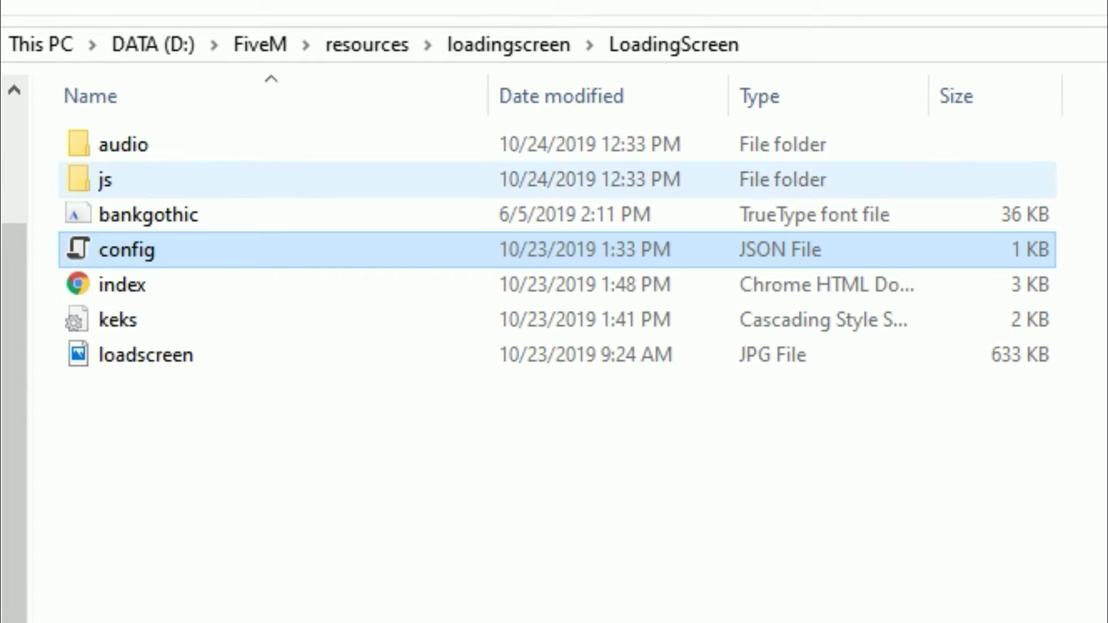
{"action": "key", "text": "alt+Left"}
{"action": "left_click", "coordinate": [174, 180]}
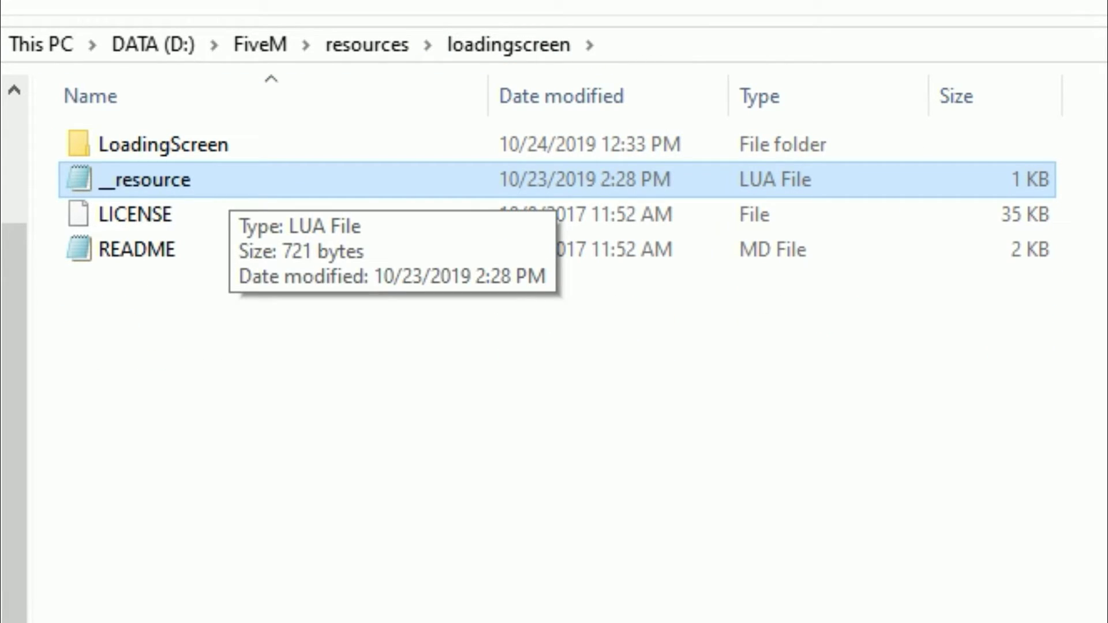
{"action": "double_click", "coordinate": [230, 181]}
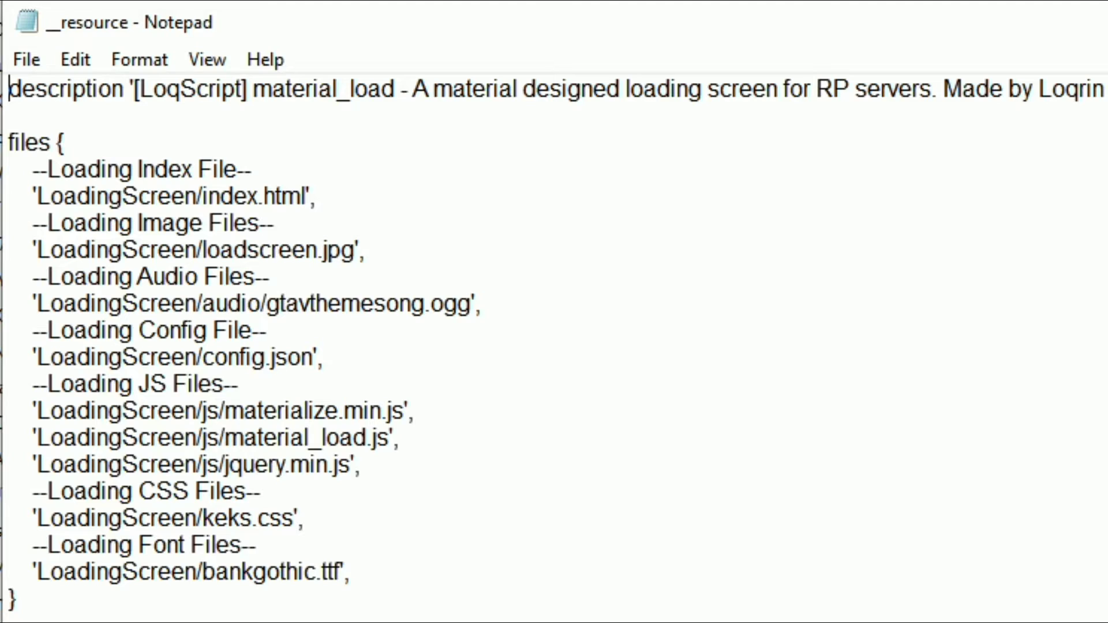
{"action": "left_click", "coordinate": [351, 571]}
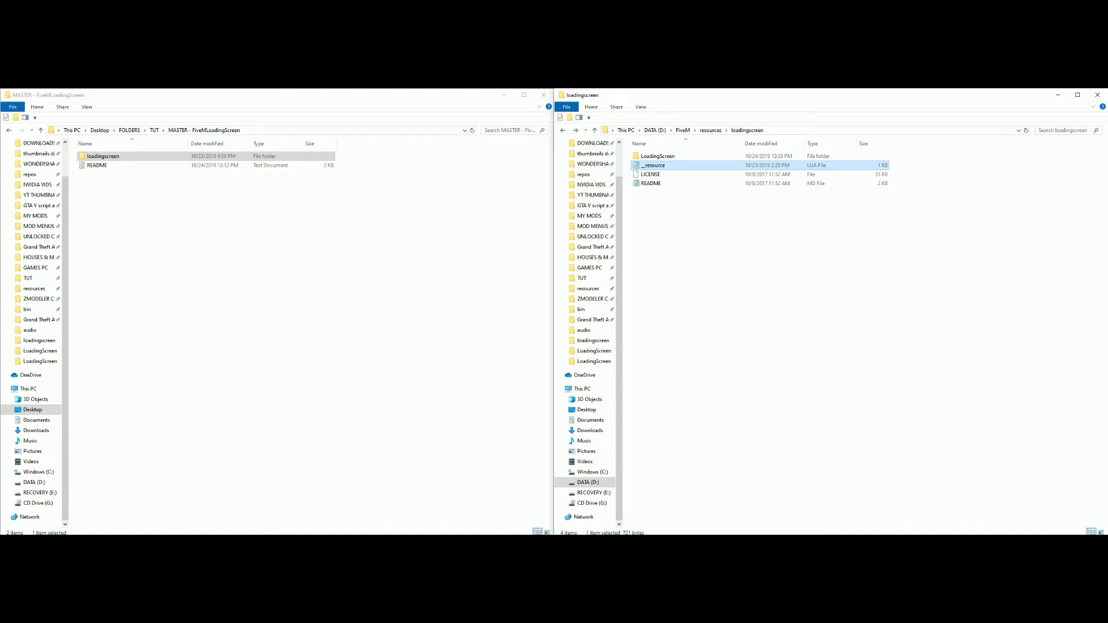
Go up to the FiveM resources folder and minimize both File Explorer windows.
{"action": "left_click", "coordinate": [710, 130]}
{"action": "left_click", "coordinate": [504, 95]}
{"action": "left_click", "coordinate": [1058, 96]}
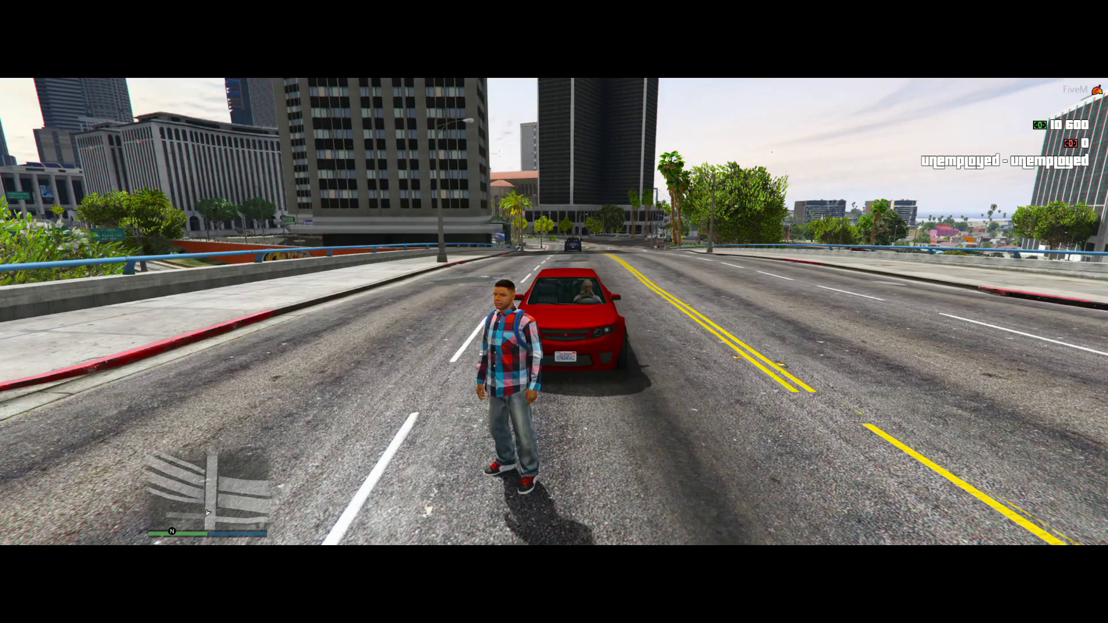
{"action": "key", "text": "s"}
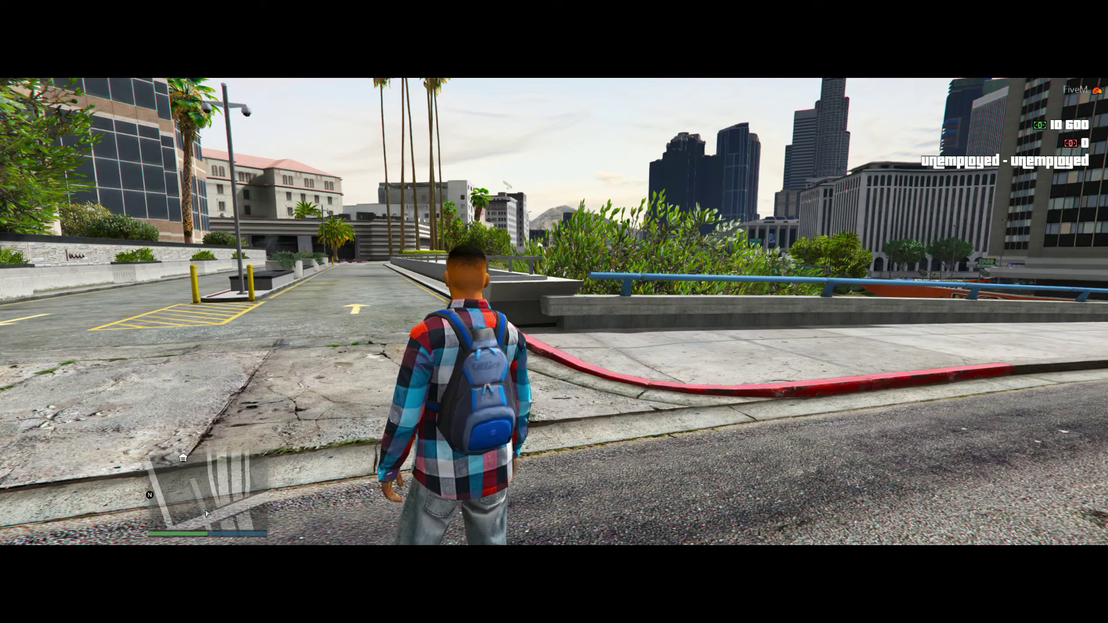
{"action": "key", "text": "v"}
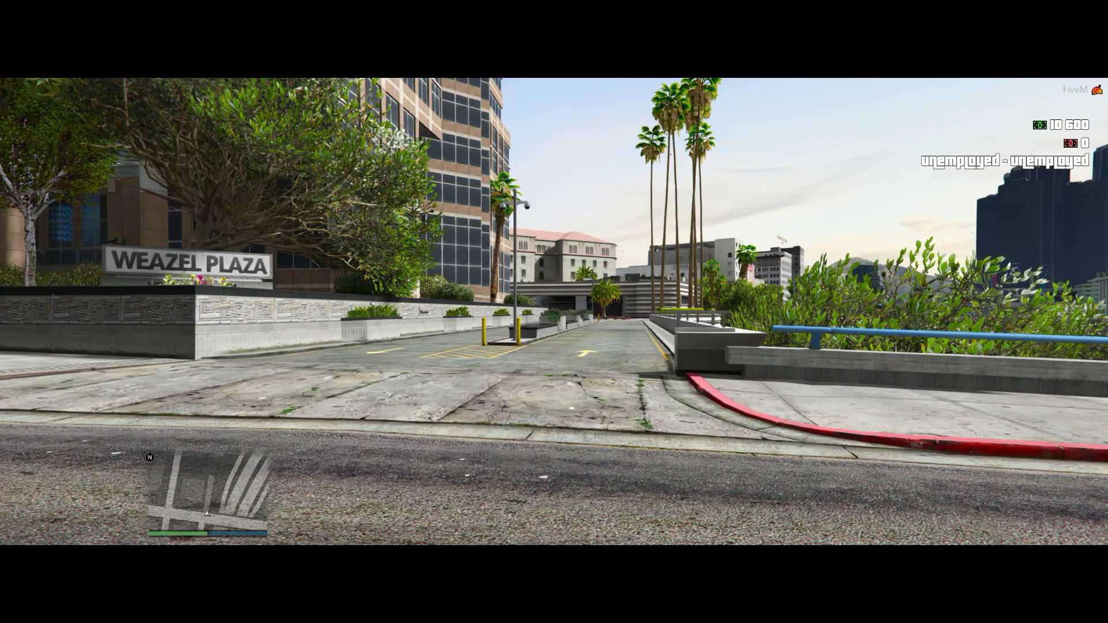